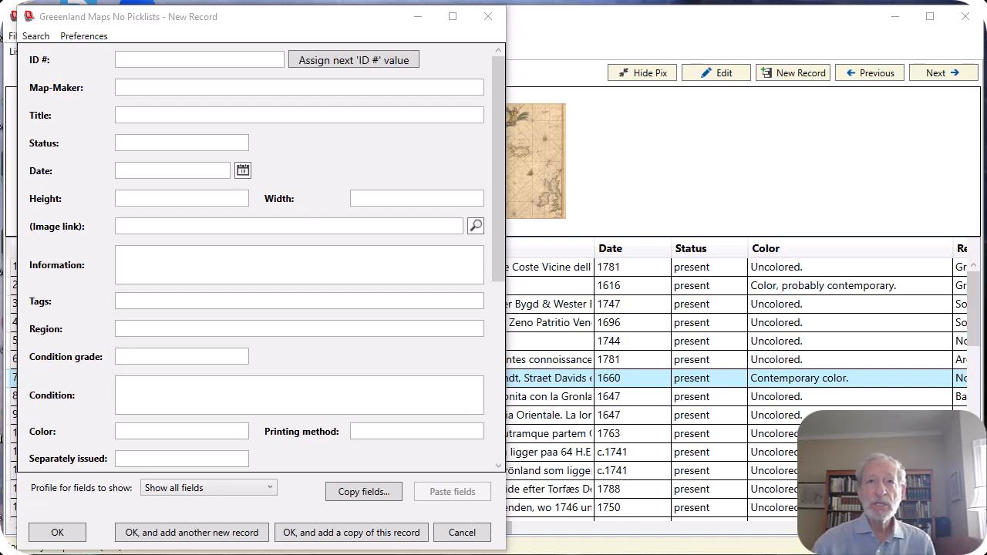
# - Dismiss the record form without picklists, start a new record in Greeenland Maps and set its condition grade to Near Mint
pyautogui.click(456, 530)
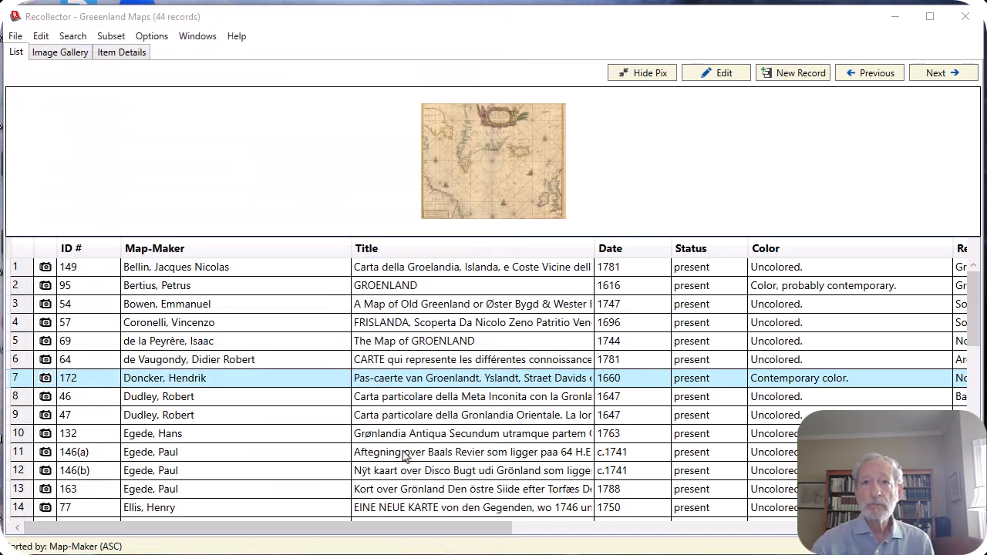
pyautogui.click(813, 77)
pyautogui.click(813, 77)
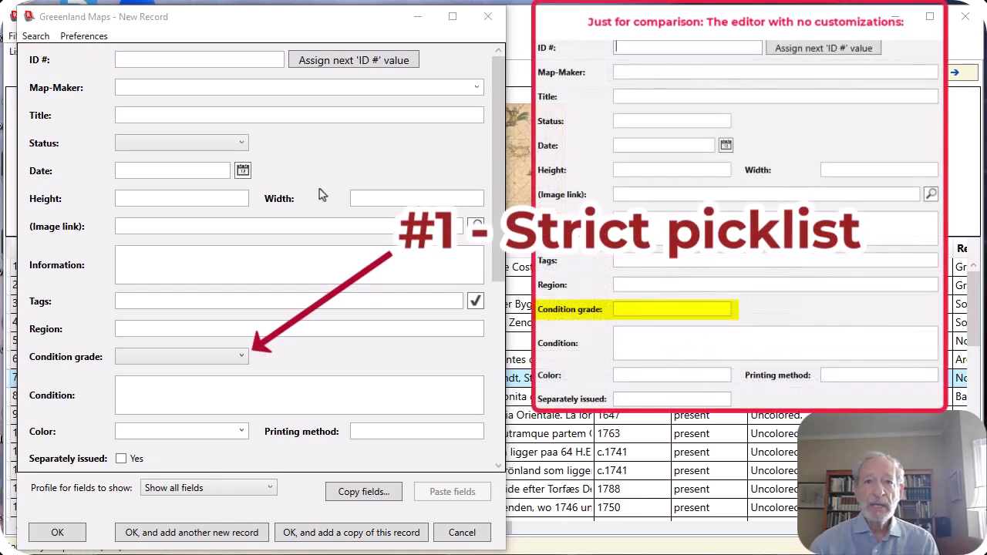
pyautogui.click(241, 359)
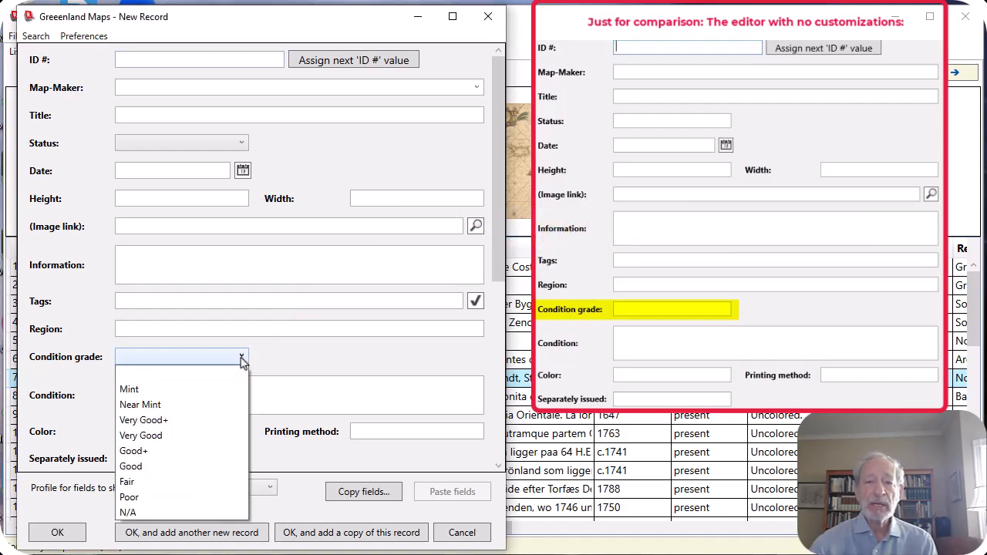
pyautogui.click(141, 406)
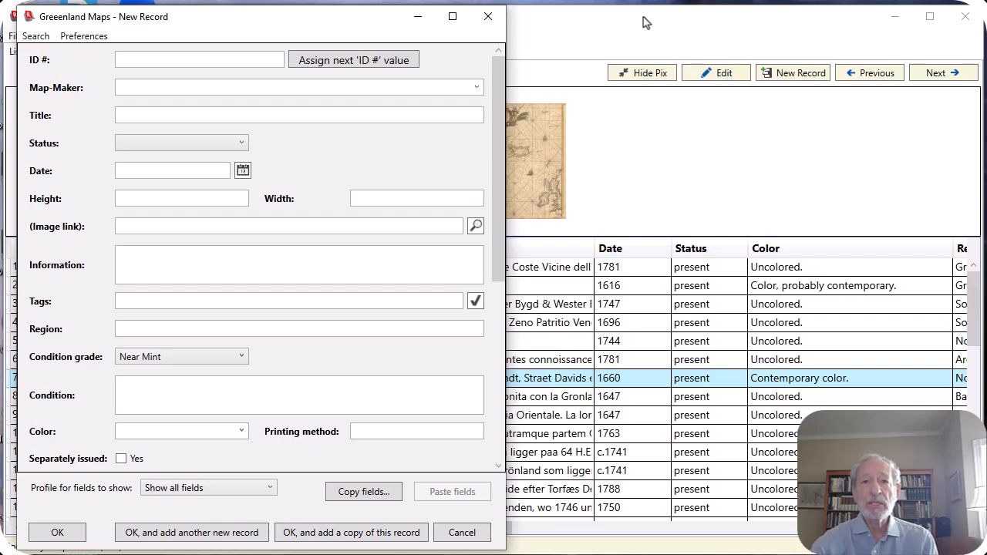
# - Leave the record editor and review the Quality picklist's values, strict setting and associated field in Manage Picklists
pyautogui.press('Escape')
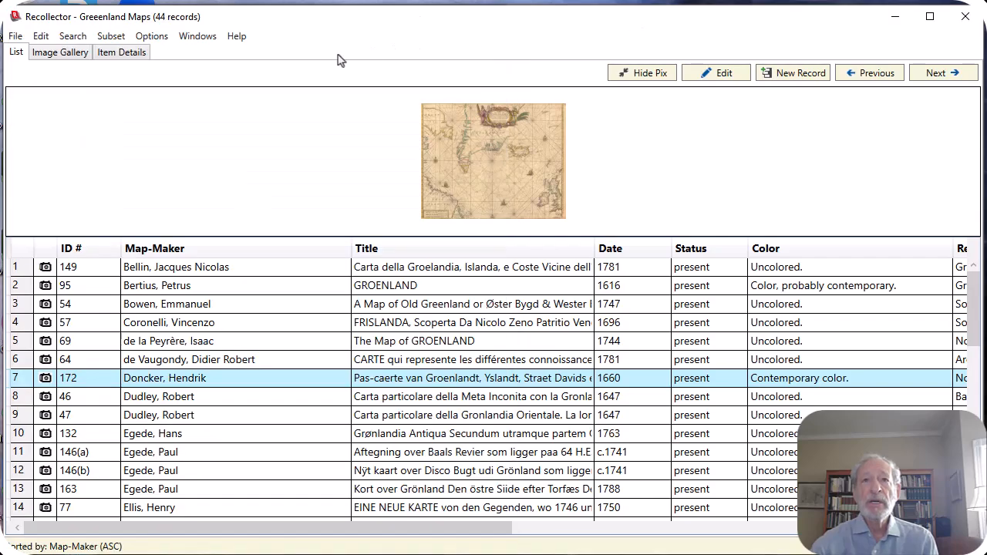
pyautogui.click(197, 37)
pyautogui.moveTo(151, 36)
pyautogui.click(199, 247)
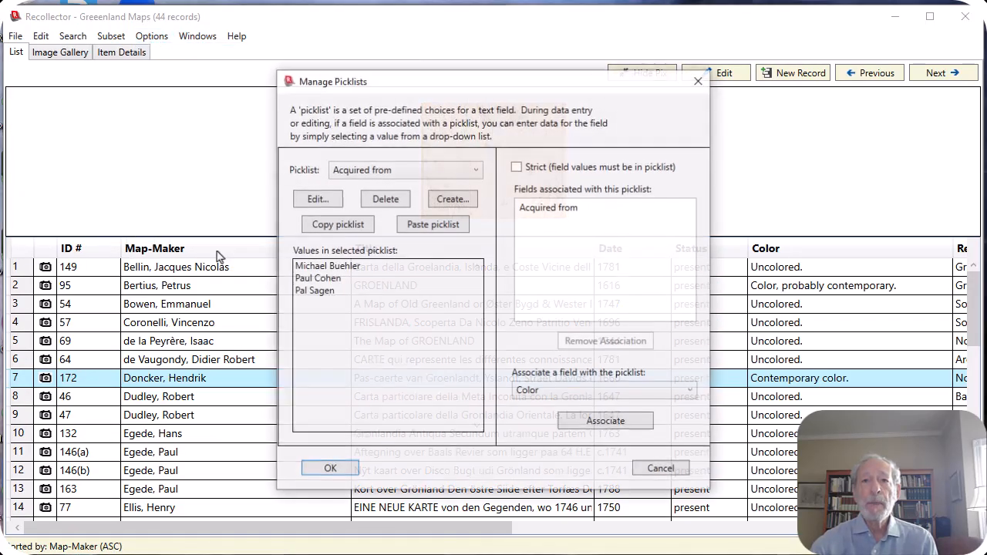
pyautogui.click(392, 169)
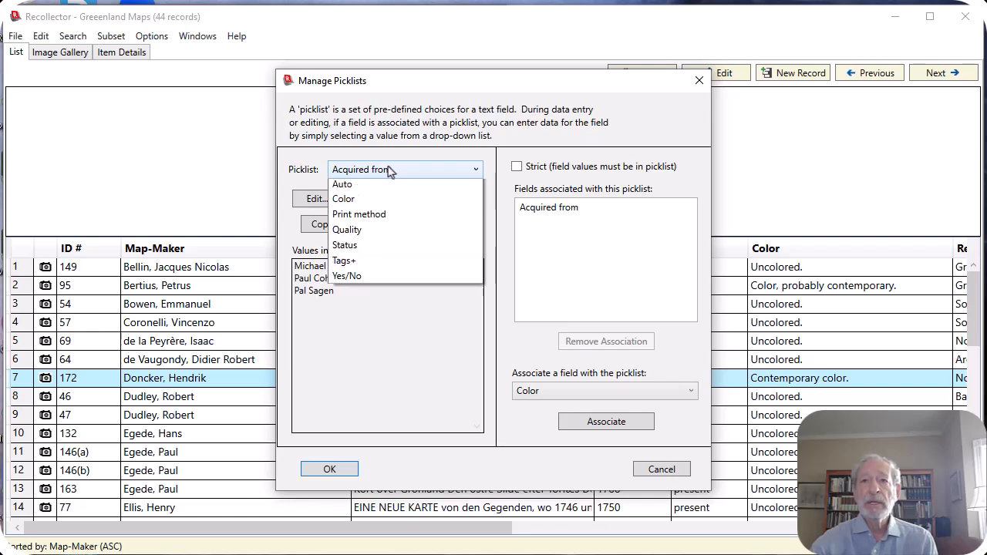
pyautogui.click(357, 250)
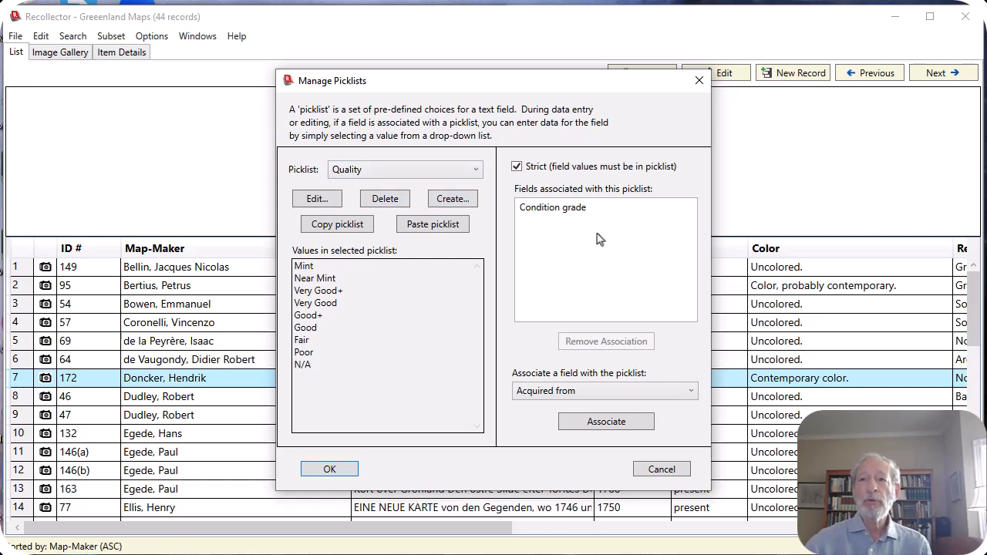
pyautogui.click(545, 214)
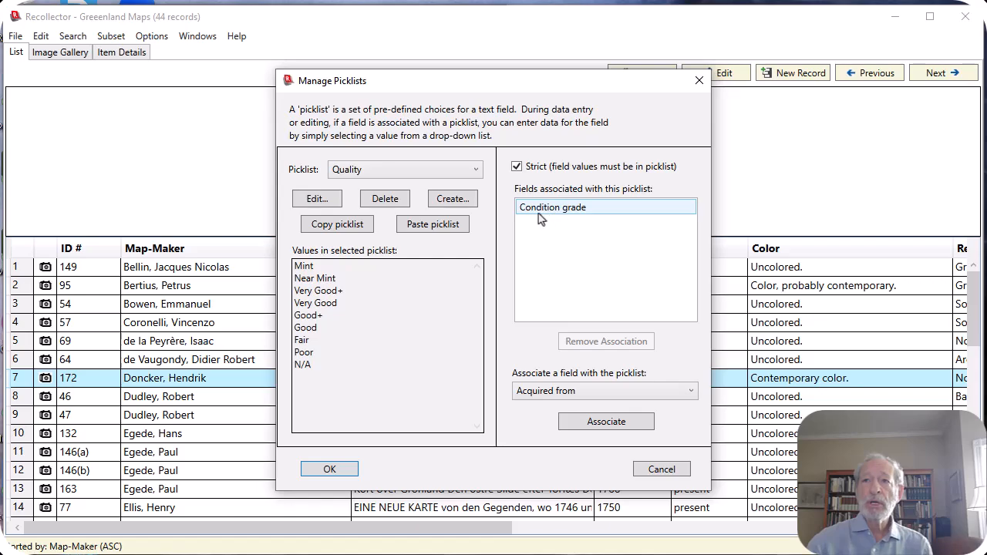
pyautogui.click(583, 222)
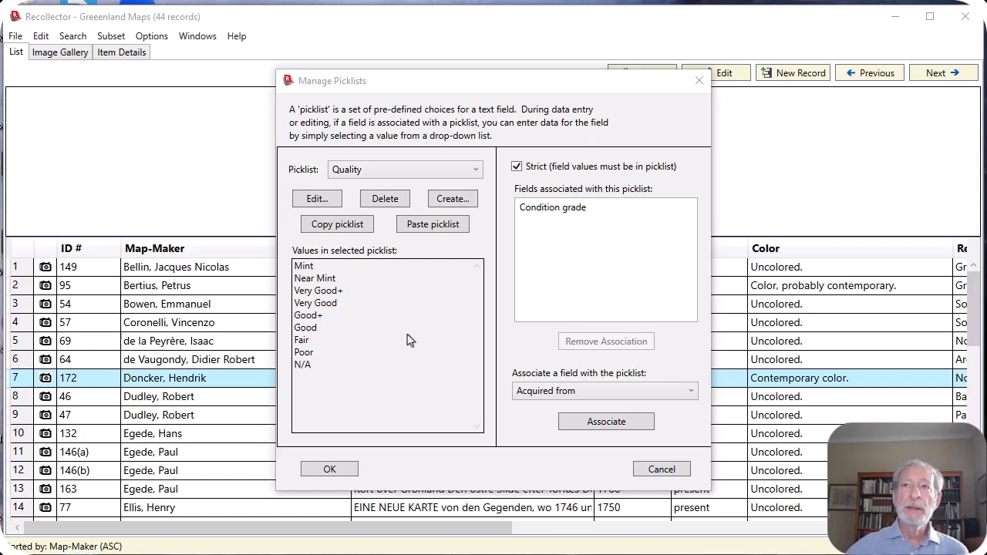
# - Start defining a new picklist named Seasons
pyautogui.click(463, 199)
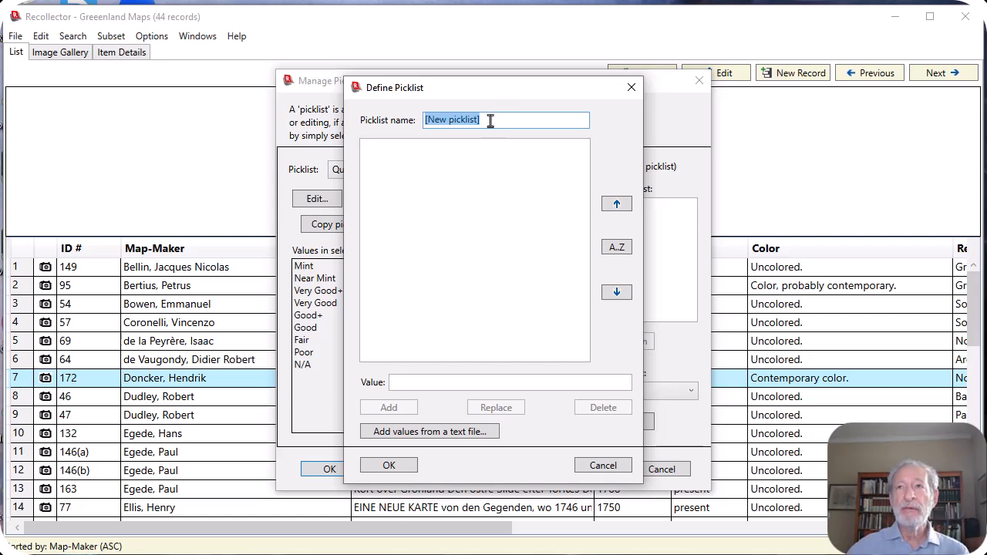
pyautogui.write('S')
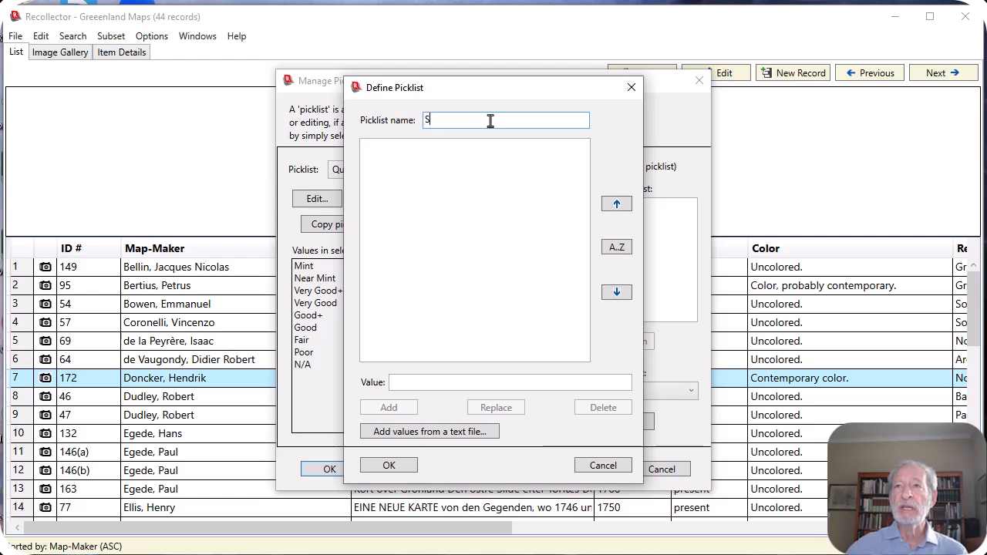
pyautogui.write('easons')
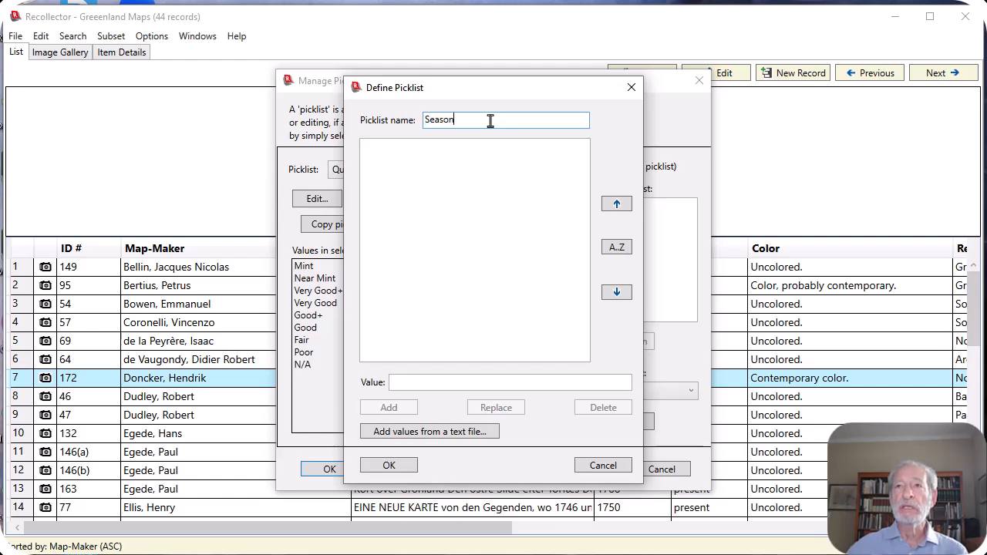
# - Add the values Summer, Fall, Winter and Spring to the Seasons picklist
pyautogui.click(408, 381)
pyautogui.write('Su')
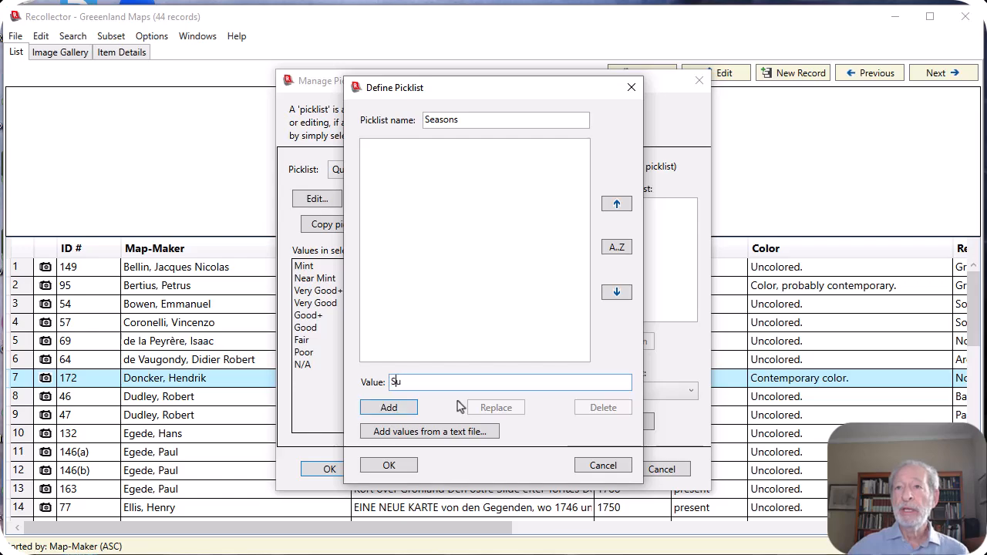
pyautogui.write('ymmer')
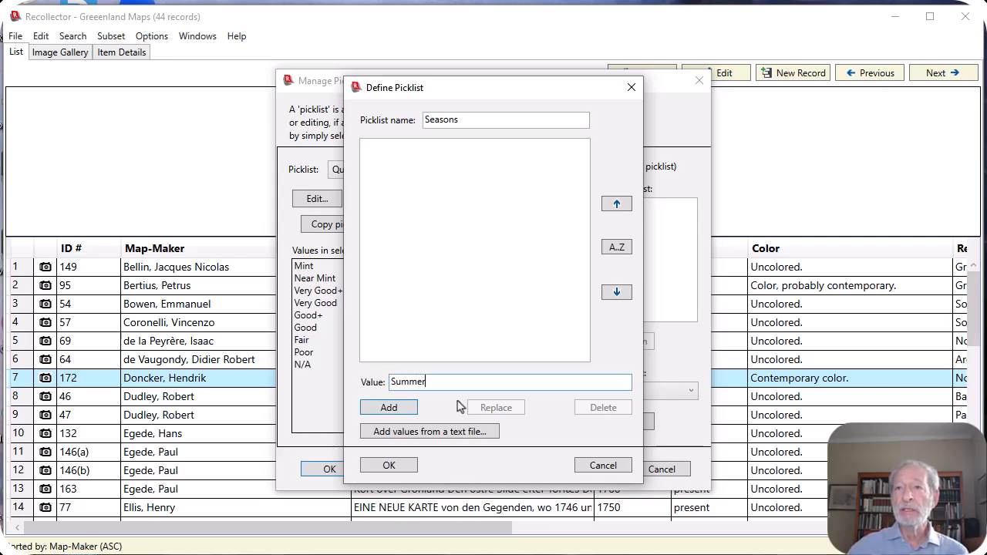
pyautogui.press('Return')
pyautogui.write('Fall')
pyautogui.press('Return')
pyautogui.write('W')
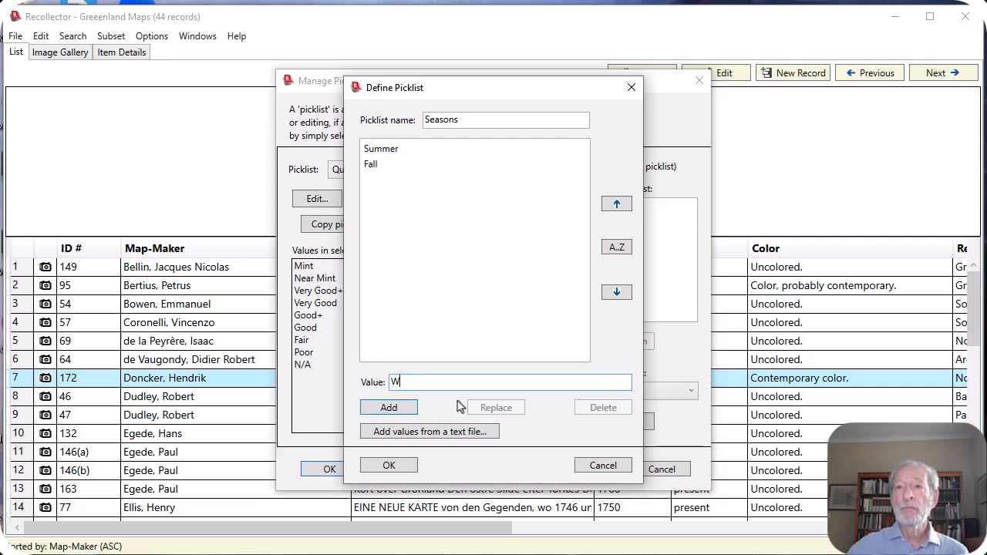
pyautogui.write('inter')
pyautogui.press('Return')
pyautogui.write('Spring')
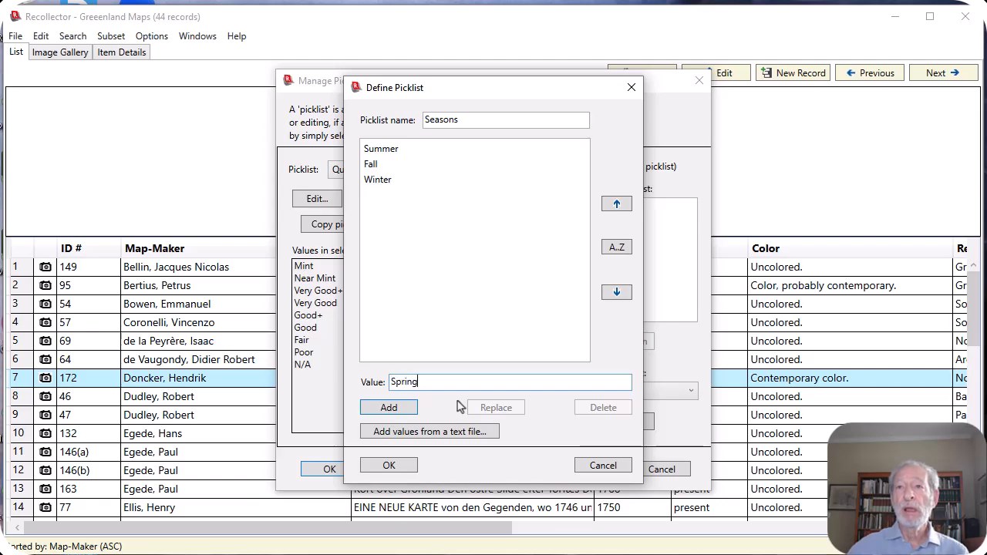
pyautogui.press('Return')
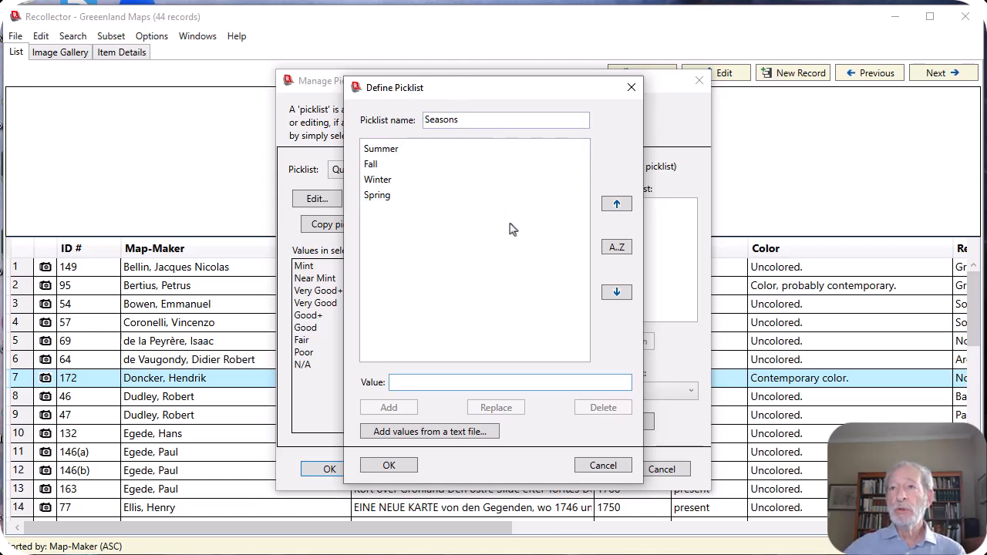
# - Delete all four season values and rename the picklist as State
pyautogui.click(378, 154)
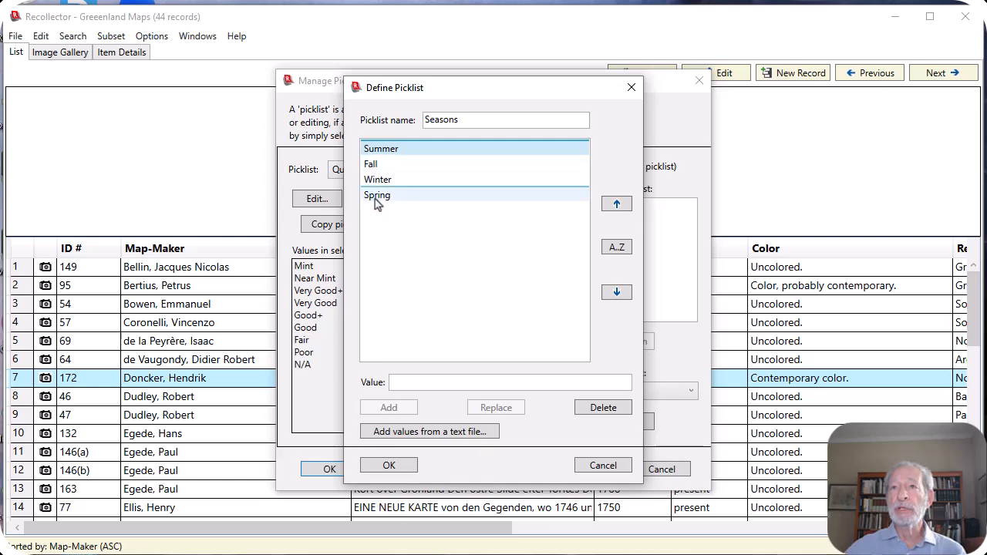
pyautogui.keyDown('shift'); pyautogui.click(376, 196); pyautogui.keyUp('shift')
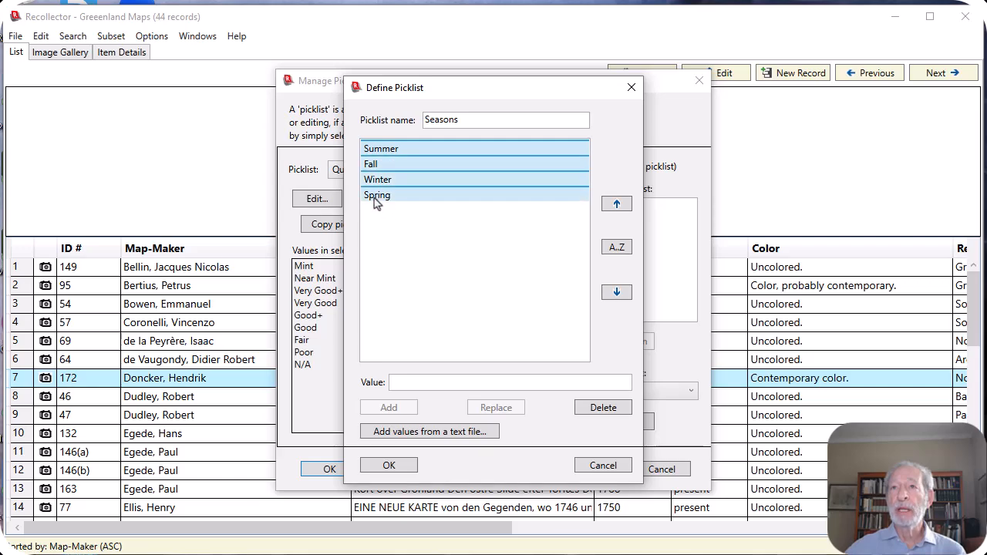
pyautogui.click(591, 408)
pyautogui.moveTo(467, 119); pyautogui.dragTo(375, 120)
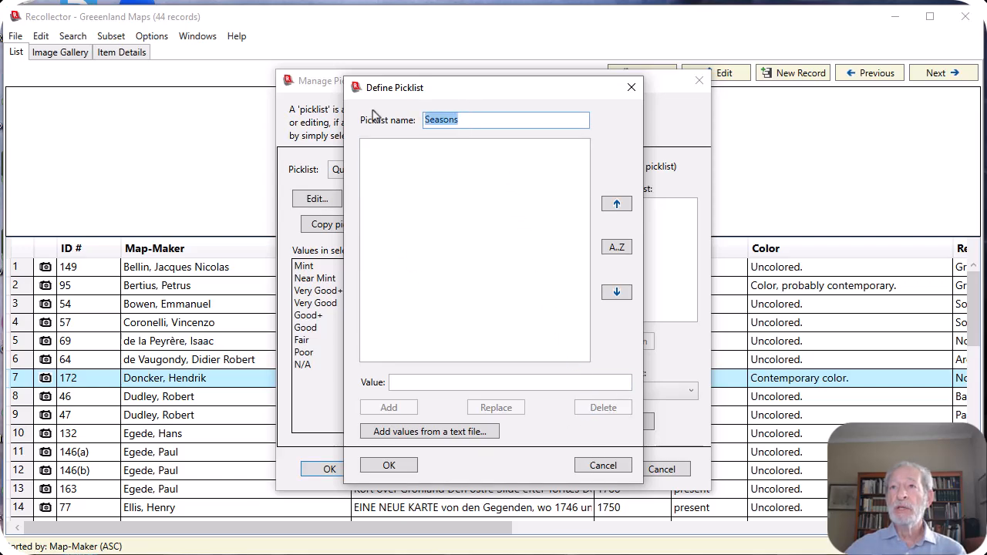
pyautogui.write('State')
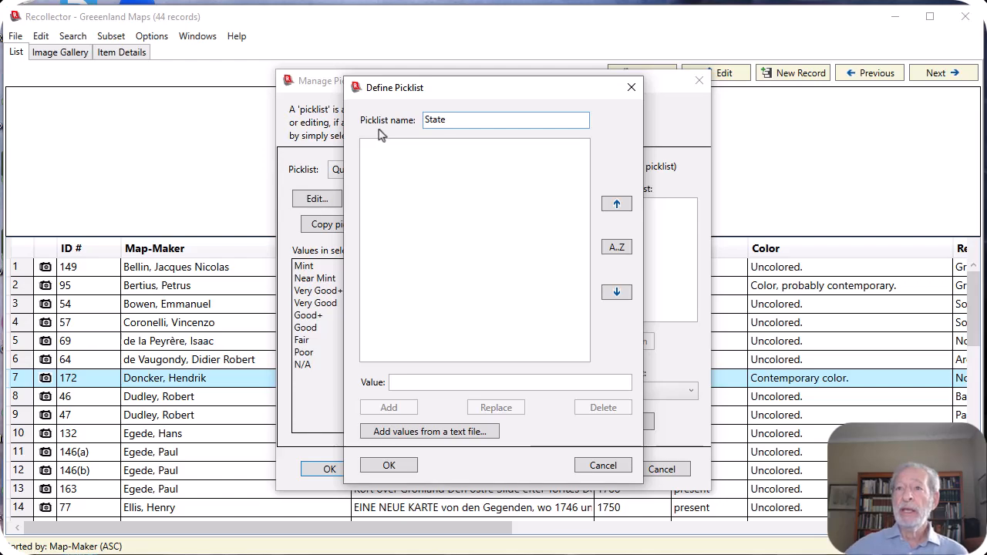
# - Fill the State picklist with values from the text file StatesBySize.txt and look through the list
pyautogui.click(429, 432)
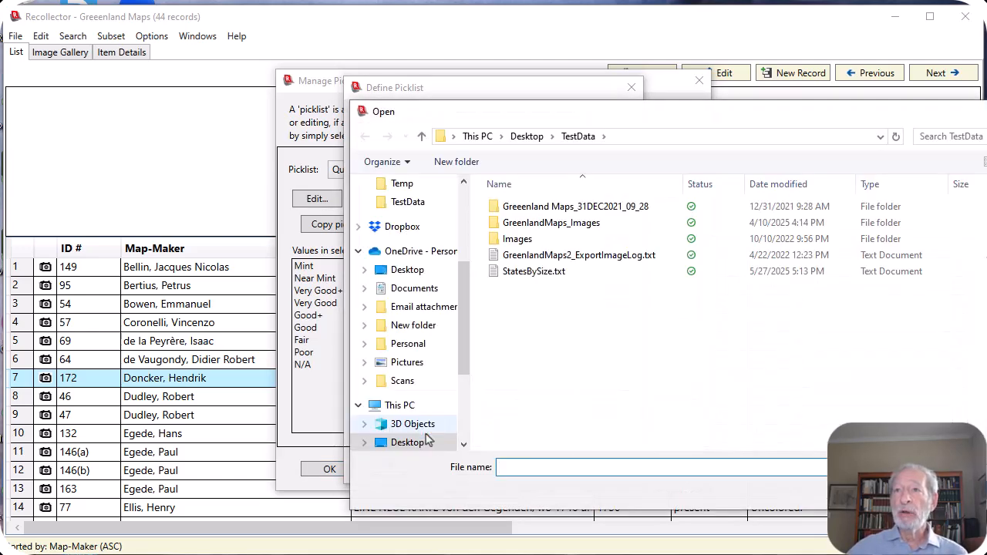
pyautogui.click(544, 272)
pyautogui.click(945, 492)
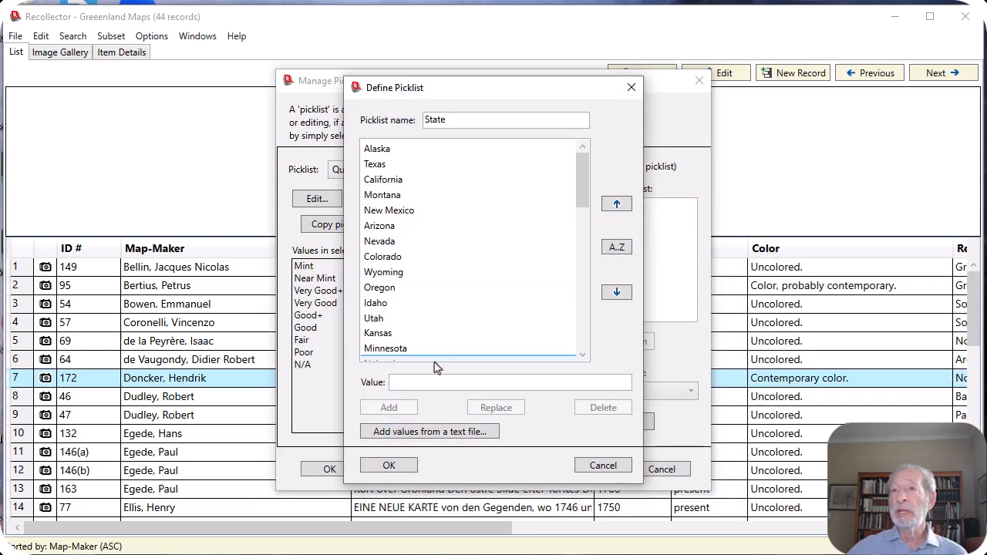
pyautogui.moveTo(583, 198); pyautogui.dragTo(584, 166)
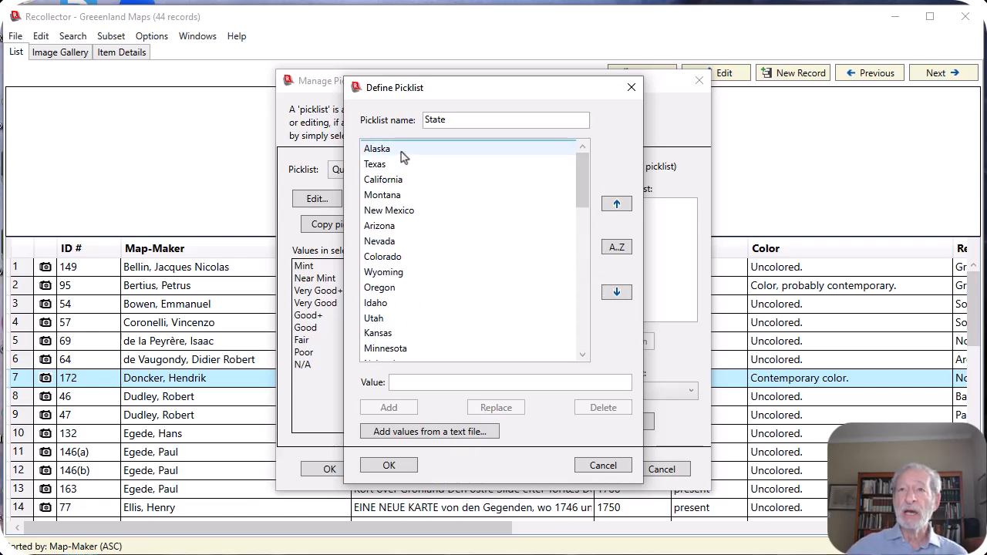
pyautogui.moveTo(584, 202); pyautogui.dragTo(404, 259)
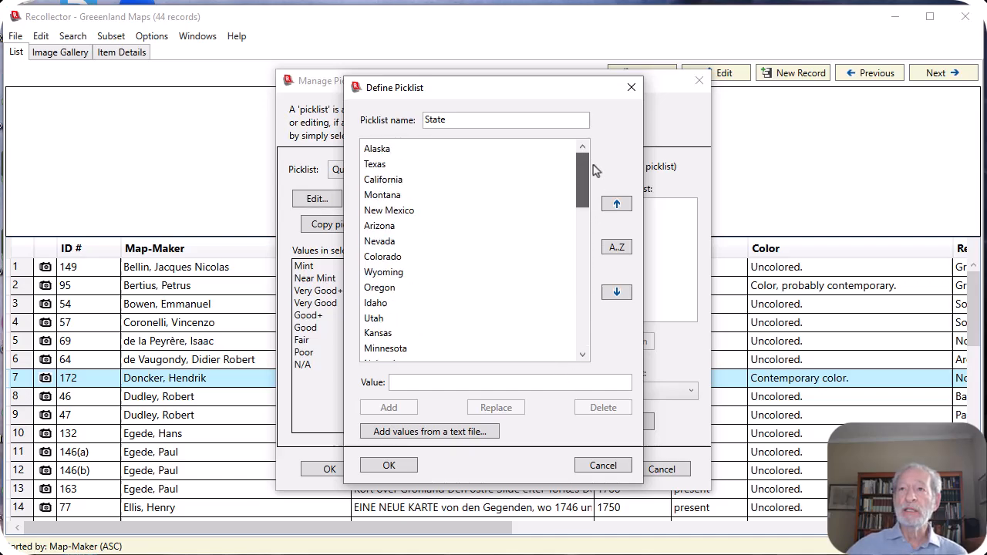
# - Sort the State picklist's values alphabetically, and discard all picklist changes
pyautogui.click(616, 247)
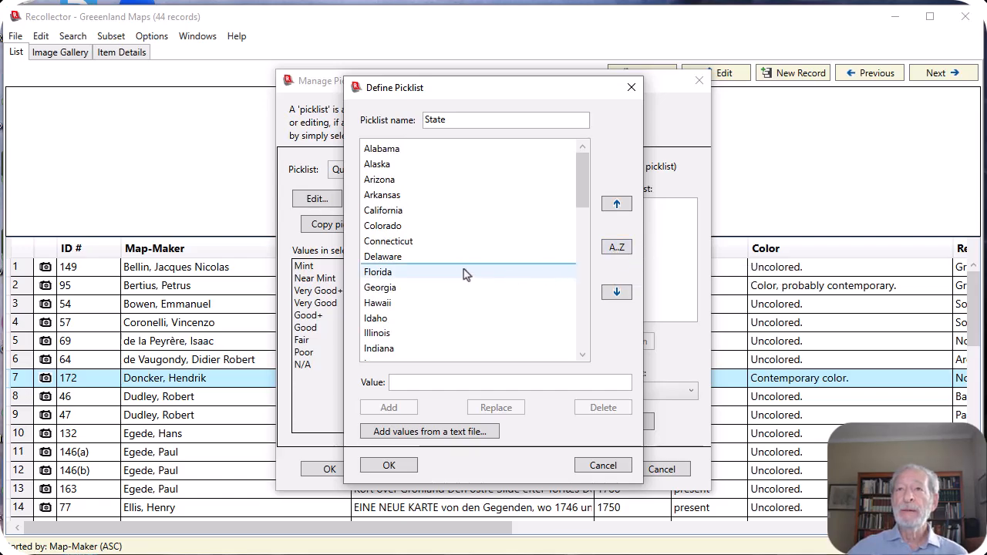
pyautogui.moveTo(582, 159); pyautogui.dragTo(610, 146)
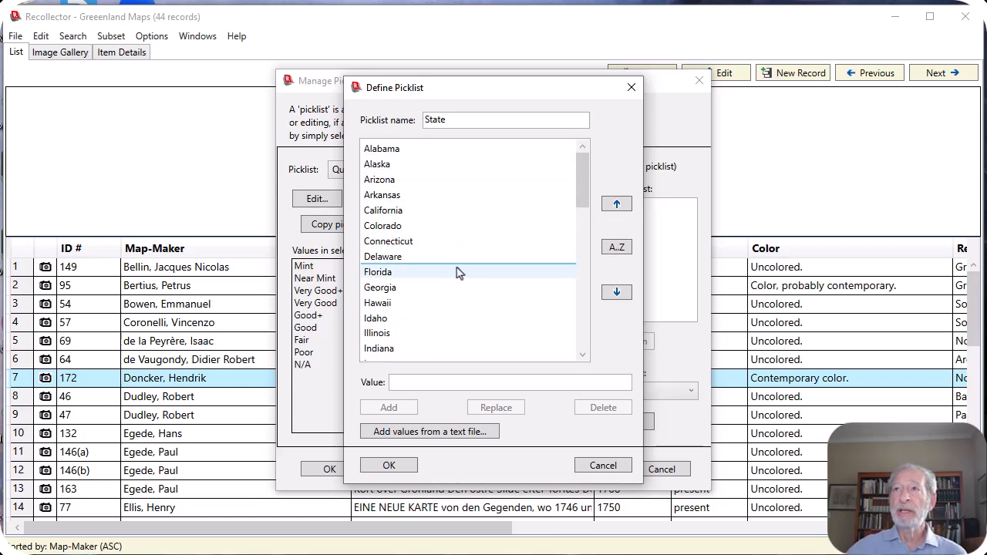
pyautogui.press('Escape')
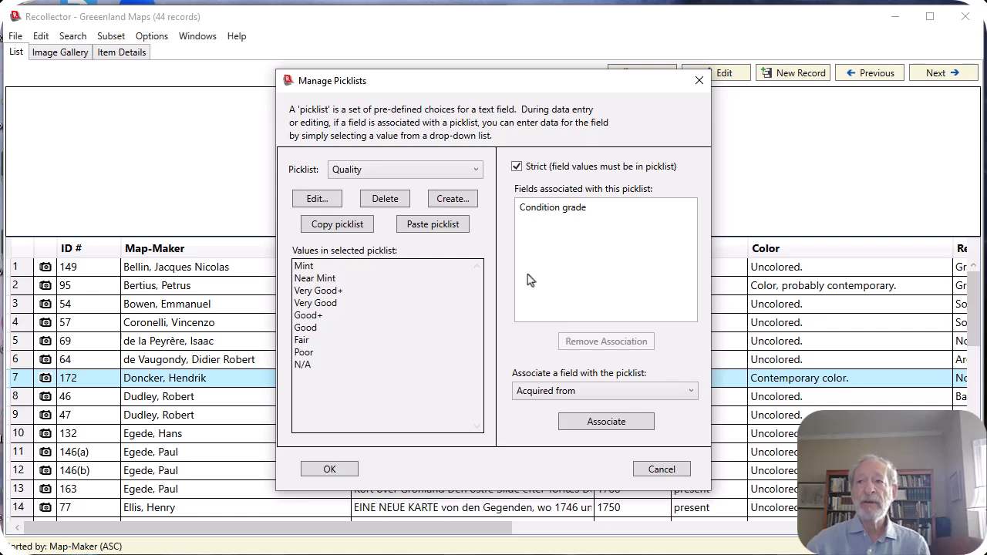
pyautogui.click(659, 469)
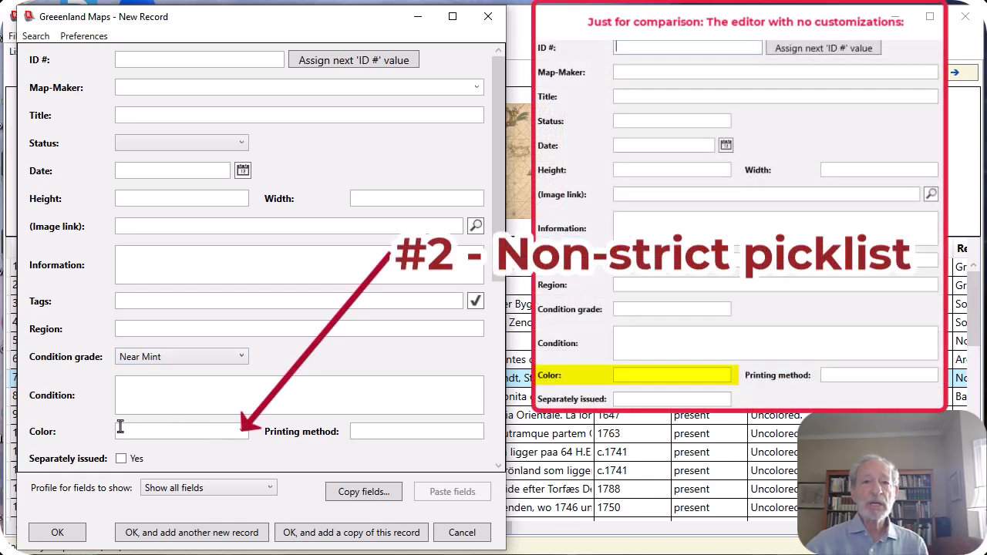
# - Check the predefined Color choices of the new record and enter the custom color "somewhat later color" instead
pyautogui.click(243, 432)
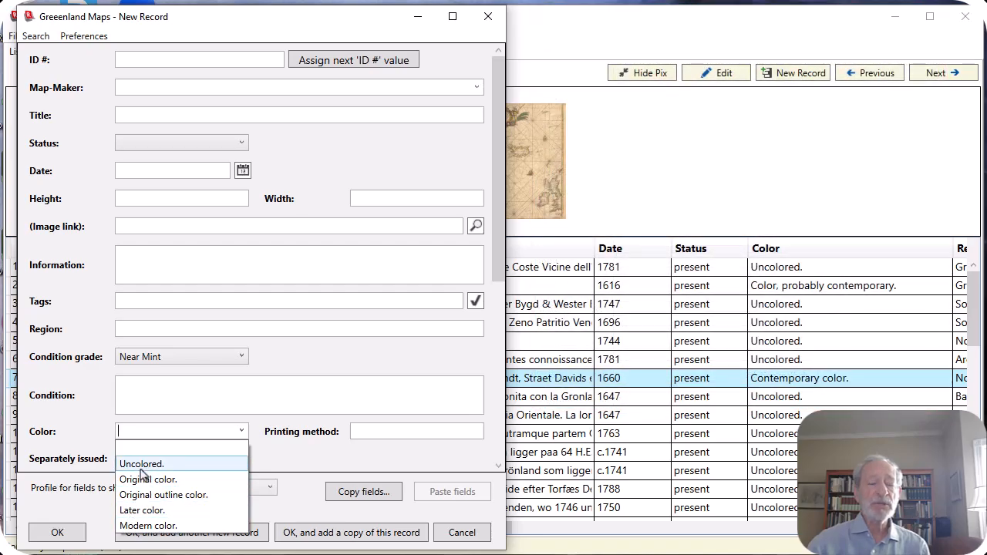
pyautogui.click(353, 367)
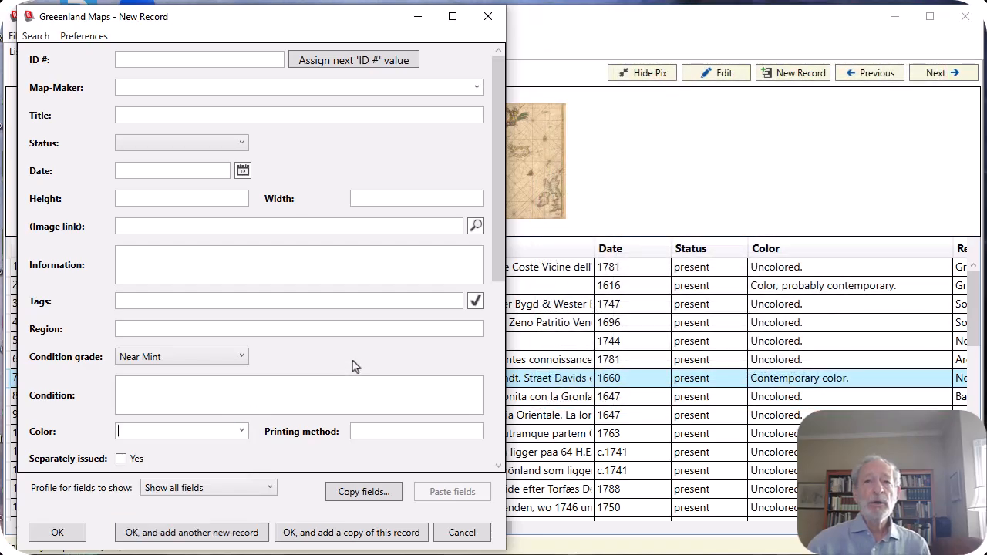
pyautogui.click(173, 434)
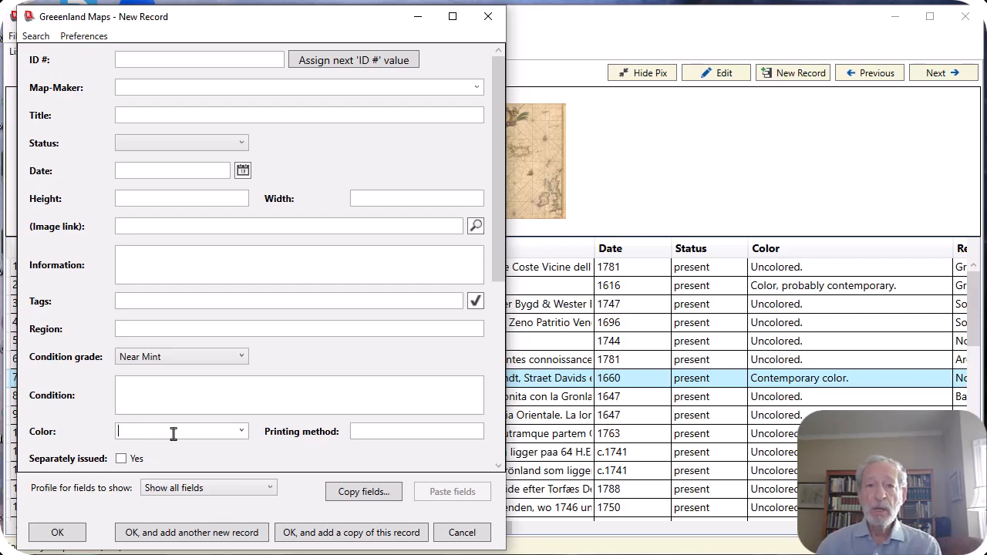
pyautogui.write('somewhat la')
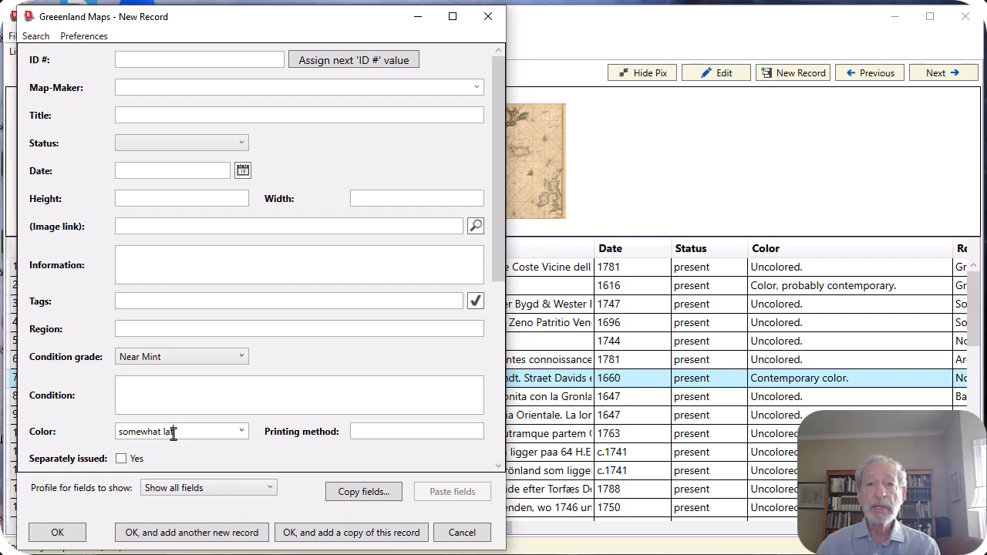
pyautogui.write('ter color')
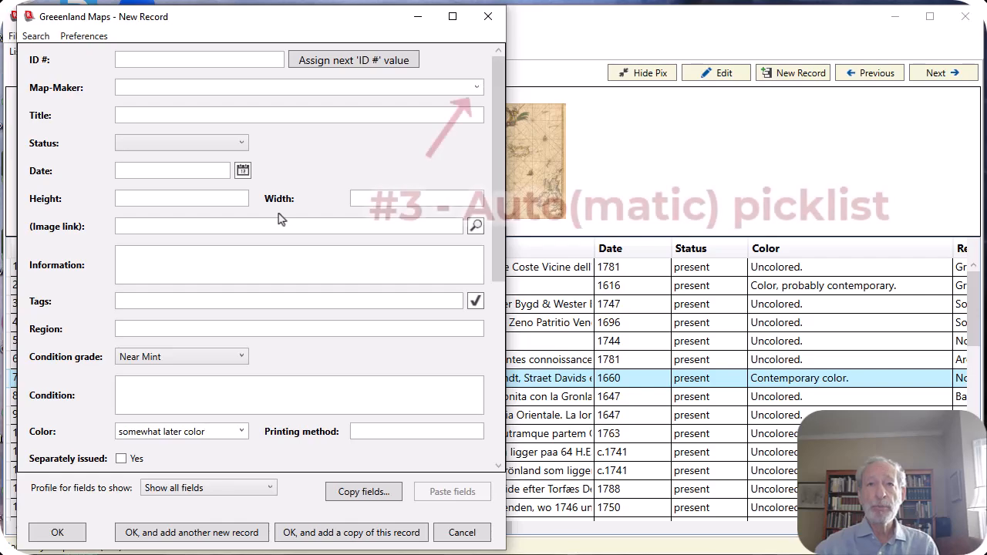
# - Look through the automatic Map-Maker choices offered for the new record, without choosing one
pyautogui.click(477, 89)
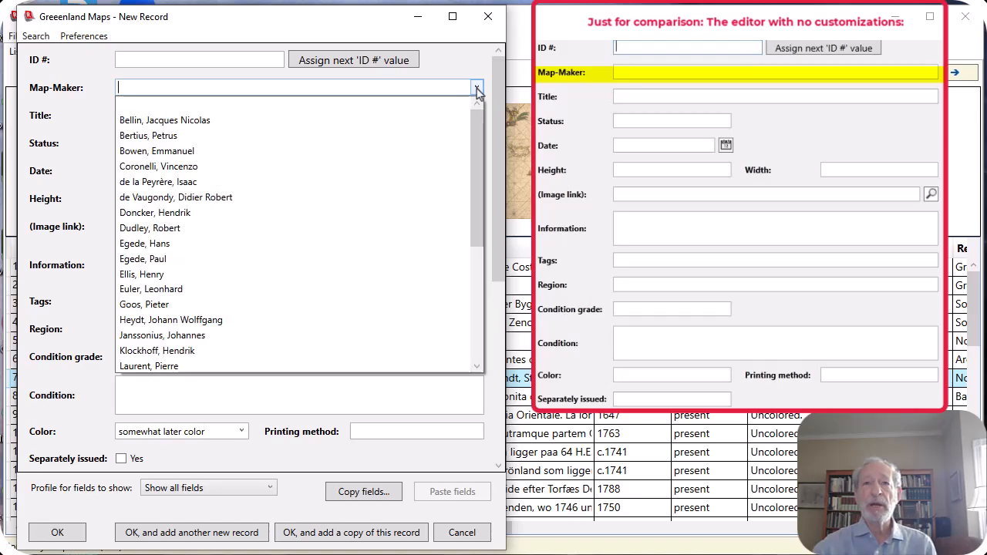
pyautogui.moveTo(479, 165); pyautogui.dragTo(495, 229)
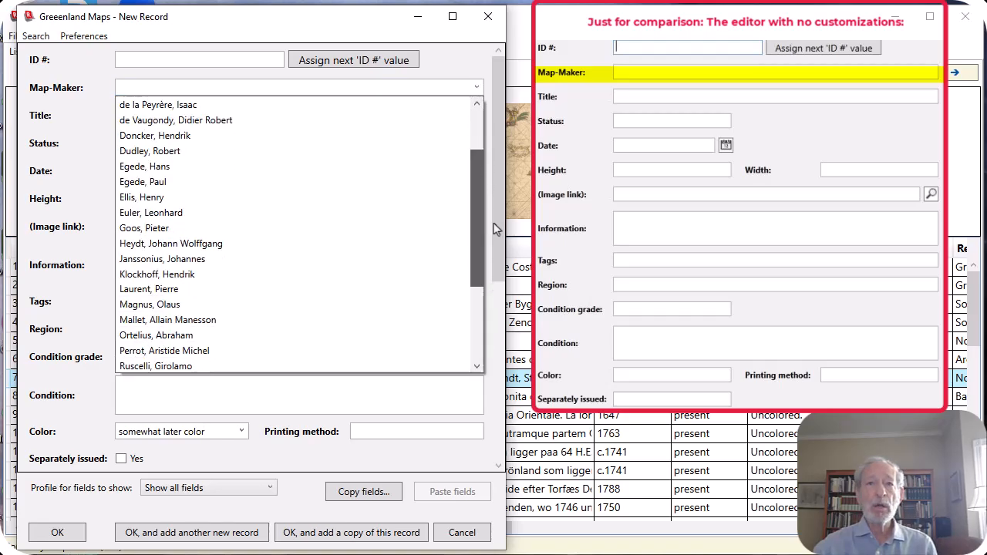
pyautogui.scroll(-3, 485, 231)
pyautogui.scroll(1, 482, 236)
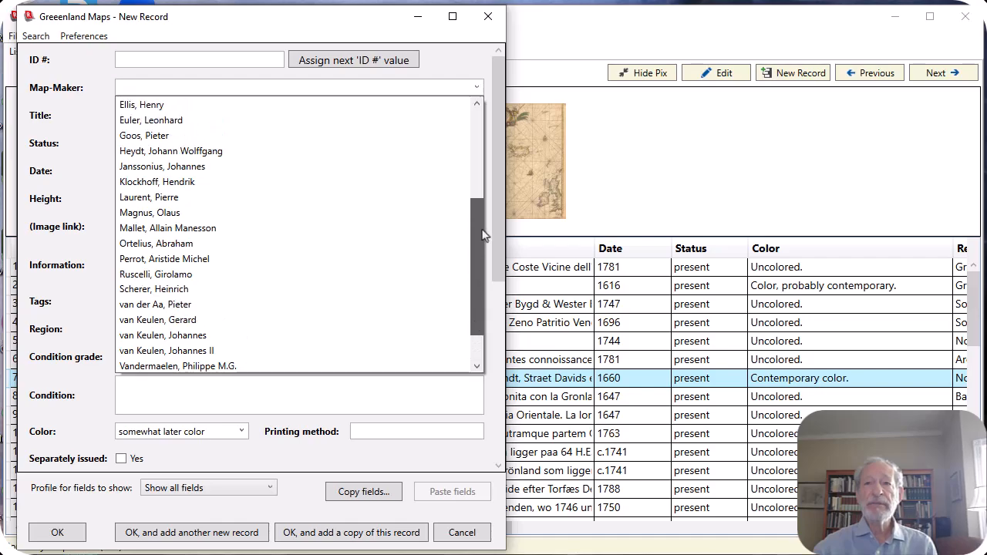
pyautogui.scroll(4, 484, 234)
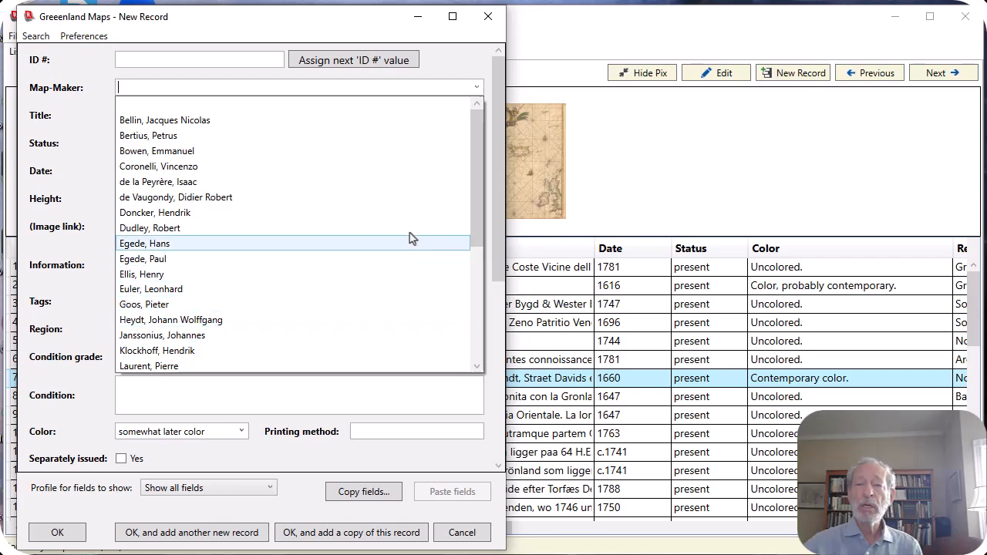
pyautogui.moveTo(474, 206); pyautogui.dragTo(491, 225)
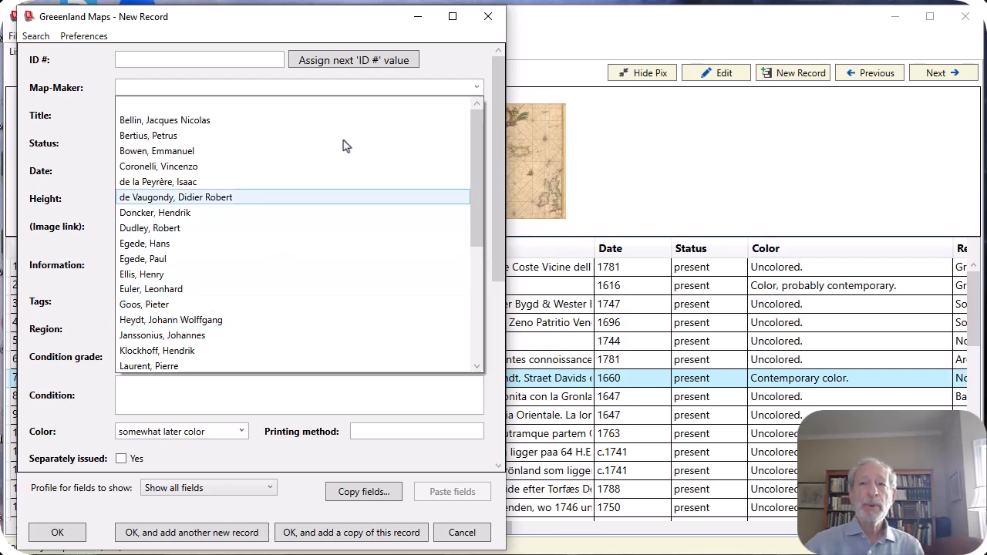
pyautogui.click(460, 56)
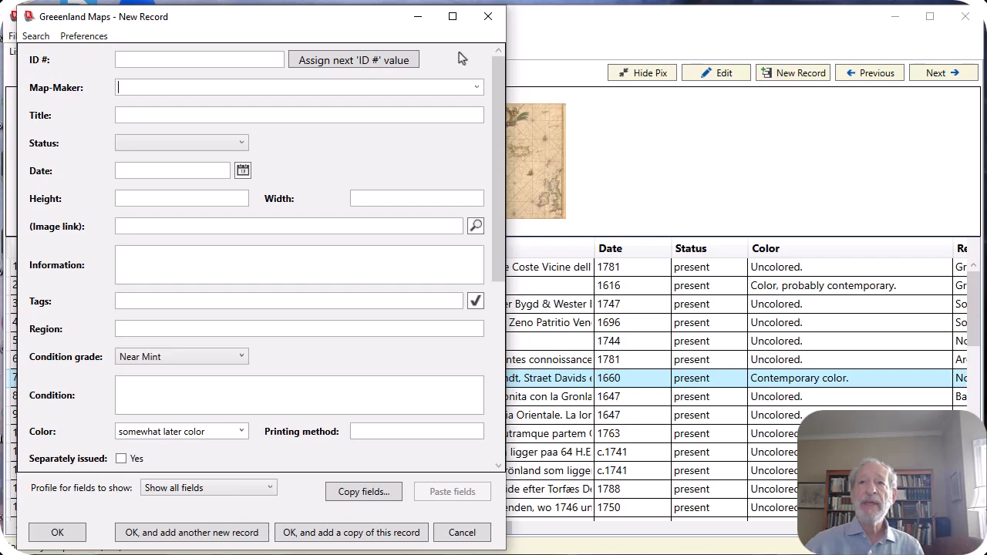
# - Examine the definition of the Auto picklist and its associated field in the collection's picklist manager, and leave it without changes
pyautogui.click(581, 30)
pyautogui.click(149, 35)
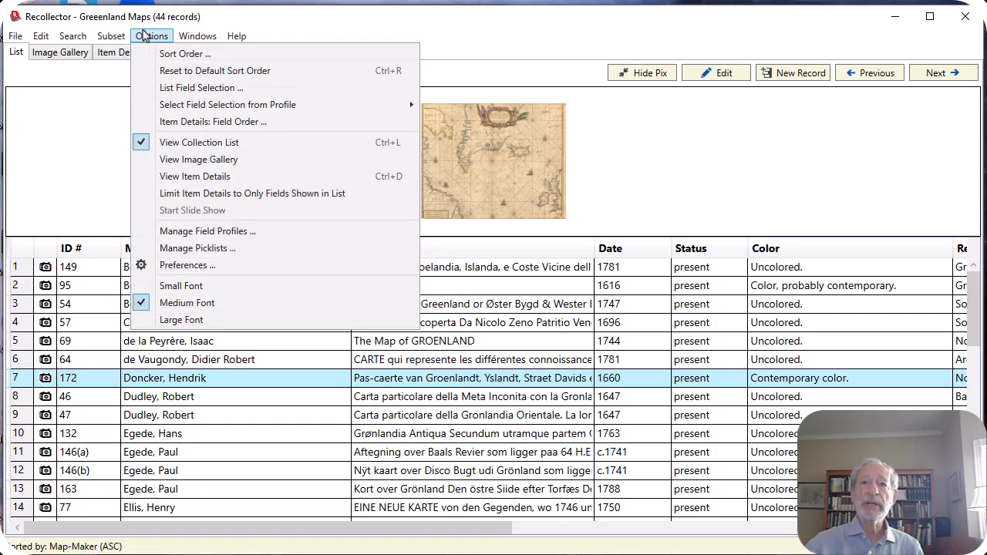
pyautogui.click(208, 248)
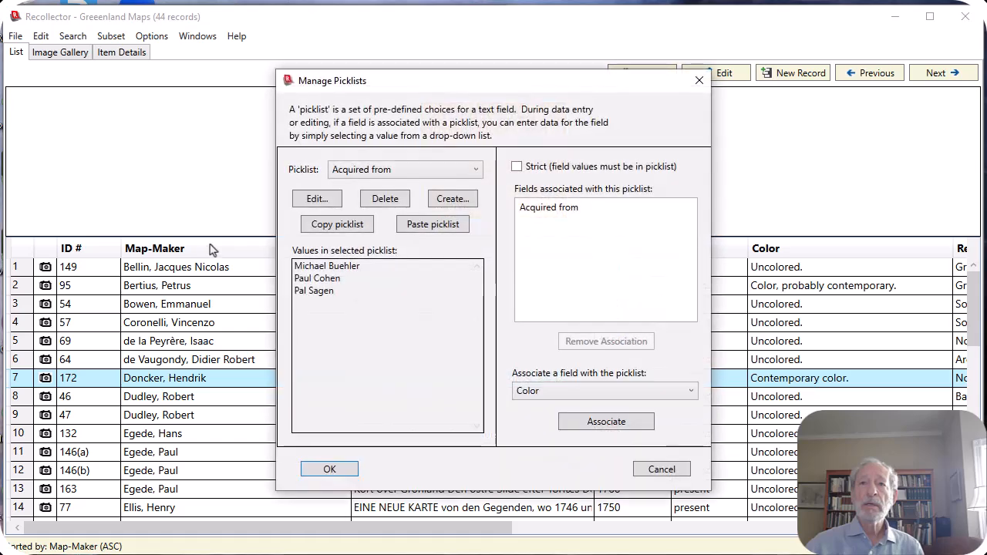
pyautogui.click(358, 169)
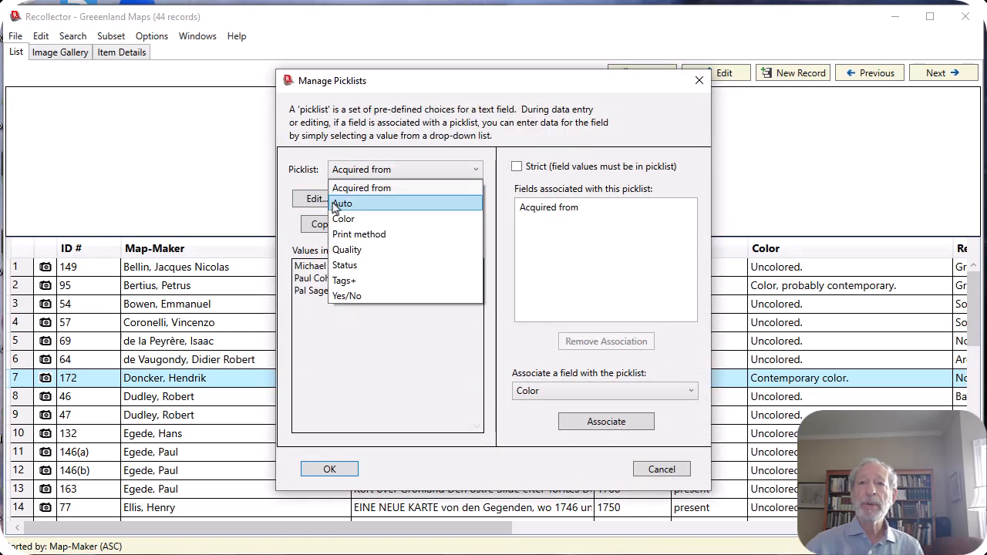
pyautogui.click(342, 204)
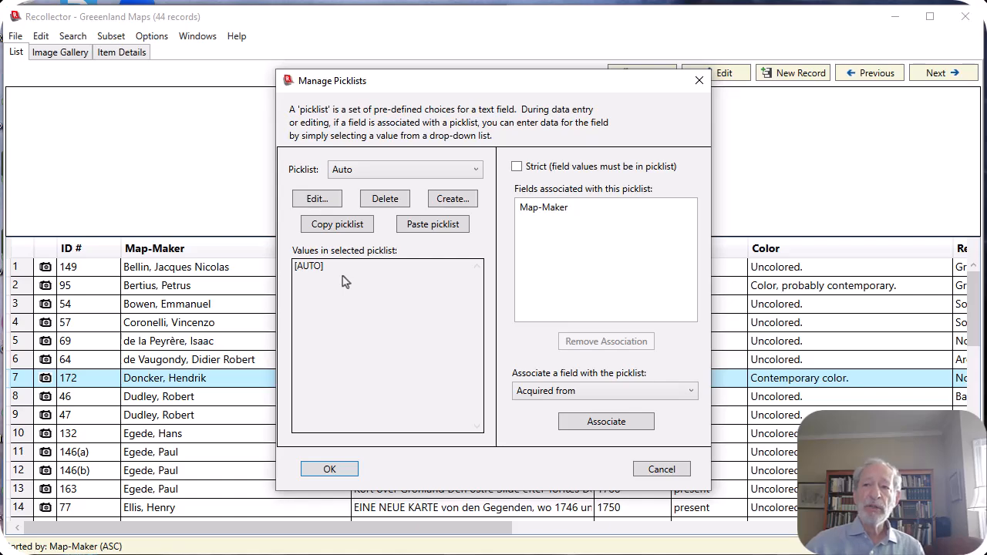
pyautogui.click(652, 470)
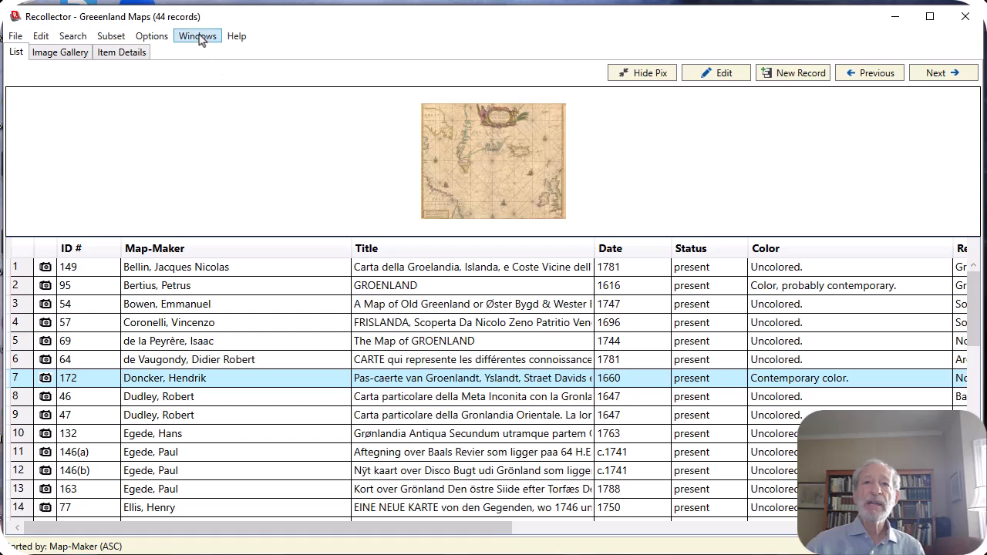
# - Return to the new record, choose a listed map-maker, and replace it with a custom map-maker name
pyautogui.click(198, 36)
pyautogui.click(221, 56)
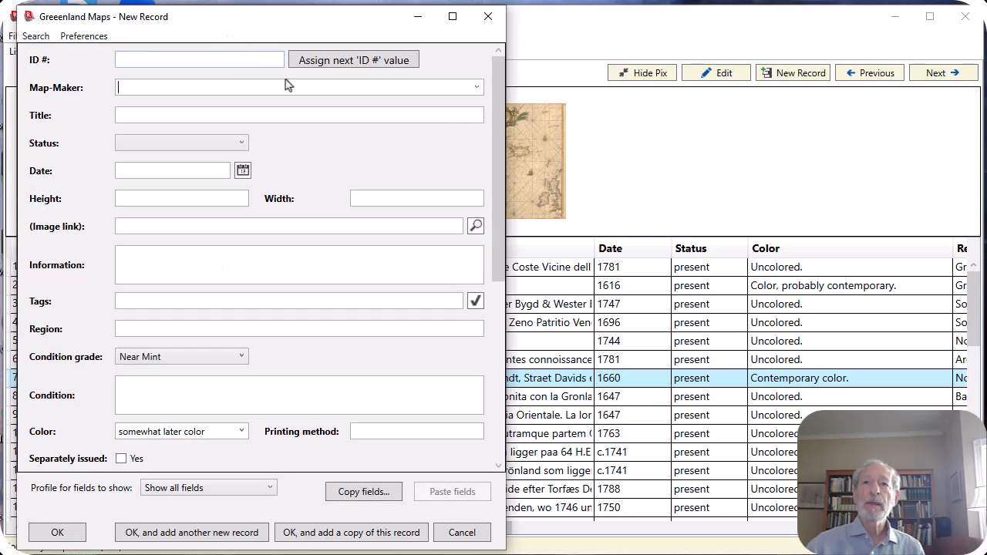
pyautogui.click(477, 88)
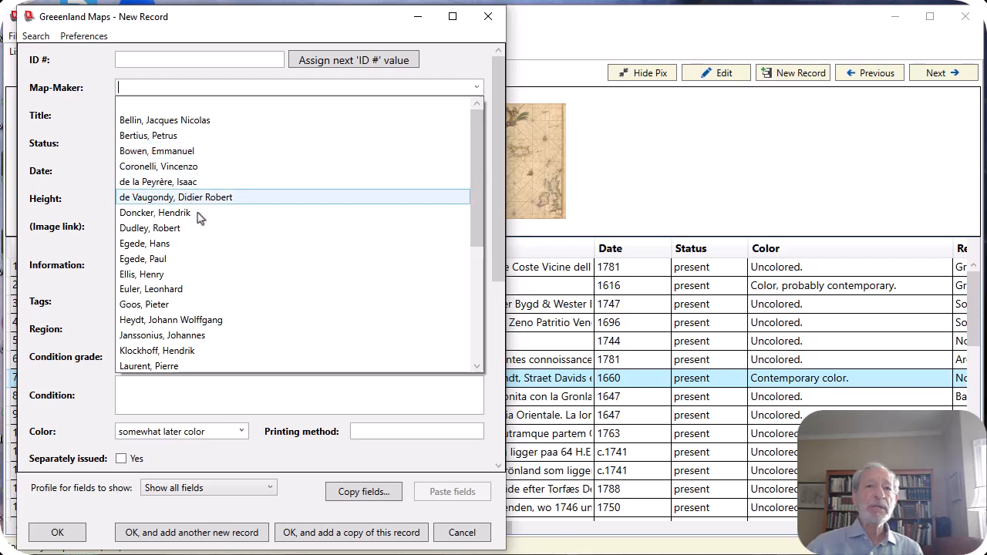
pyautogui.scroll(-4, 337, 234)
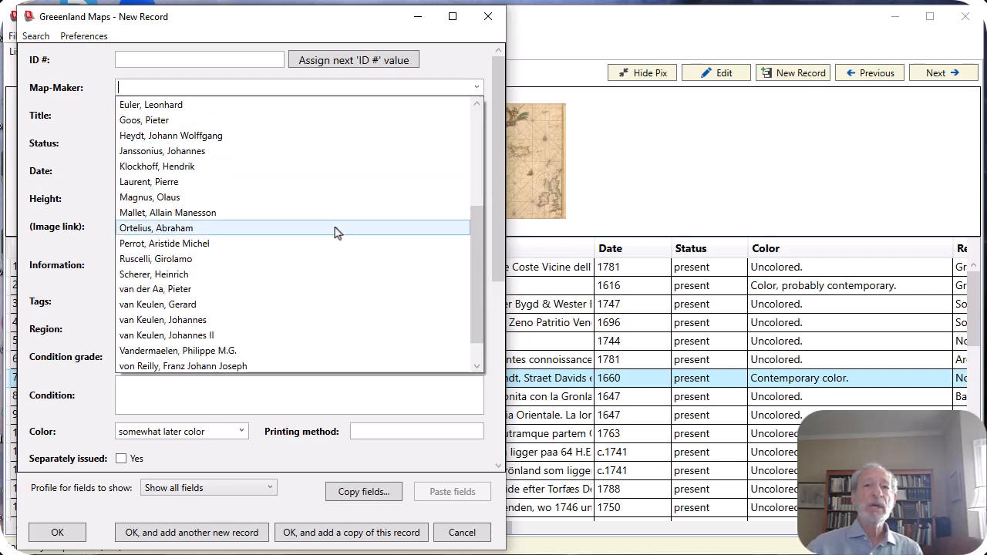
pyautogui.click(153, 274)
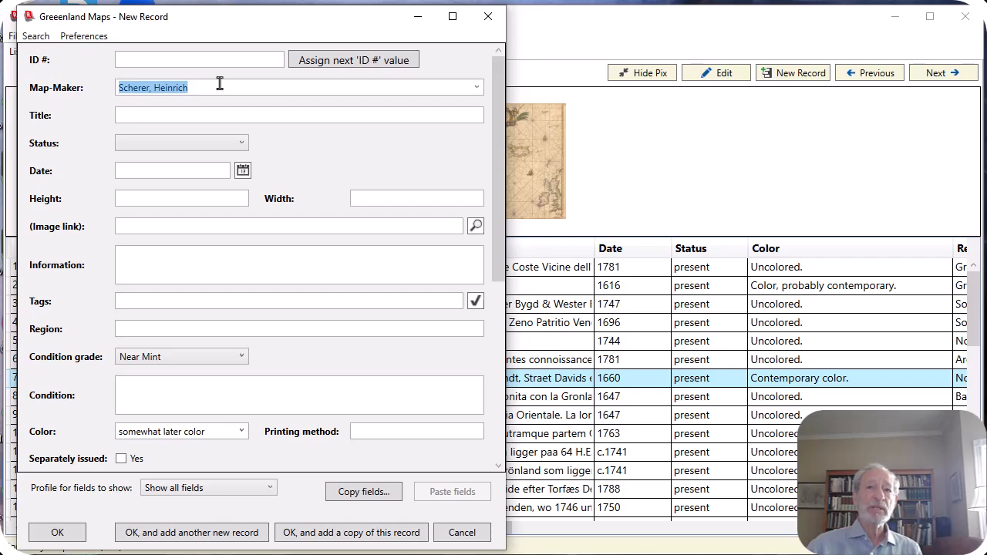
pyautogui.moveTo(218, 90); pyautogui.dragTo(77, 94)
pyautogui.write('Smith')
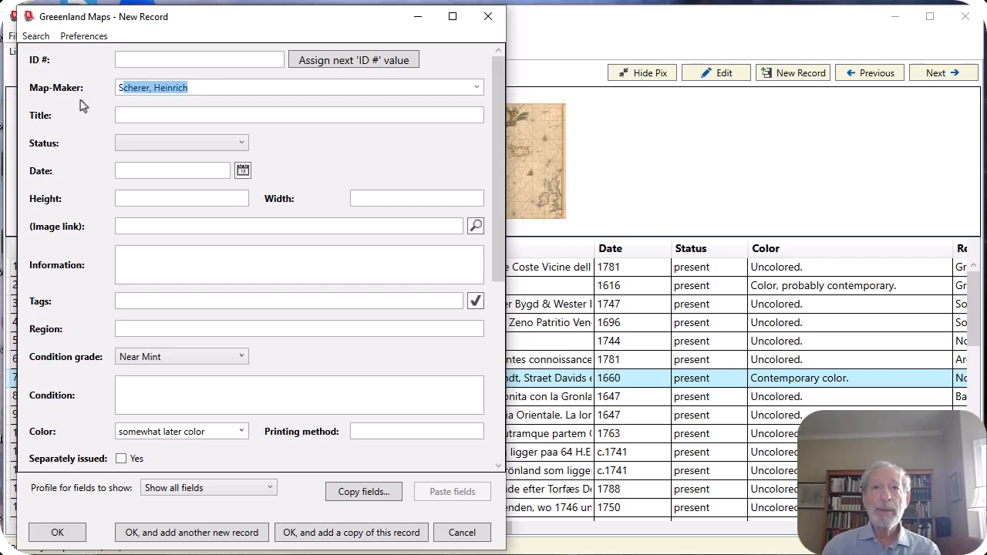
pyautogui.write(', John')
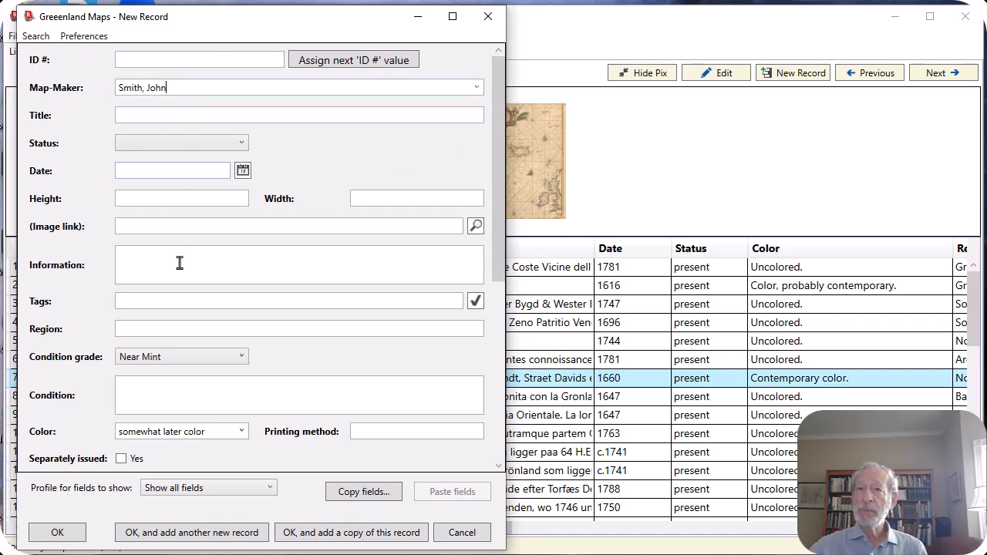
pyautogui.click(189, 329)
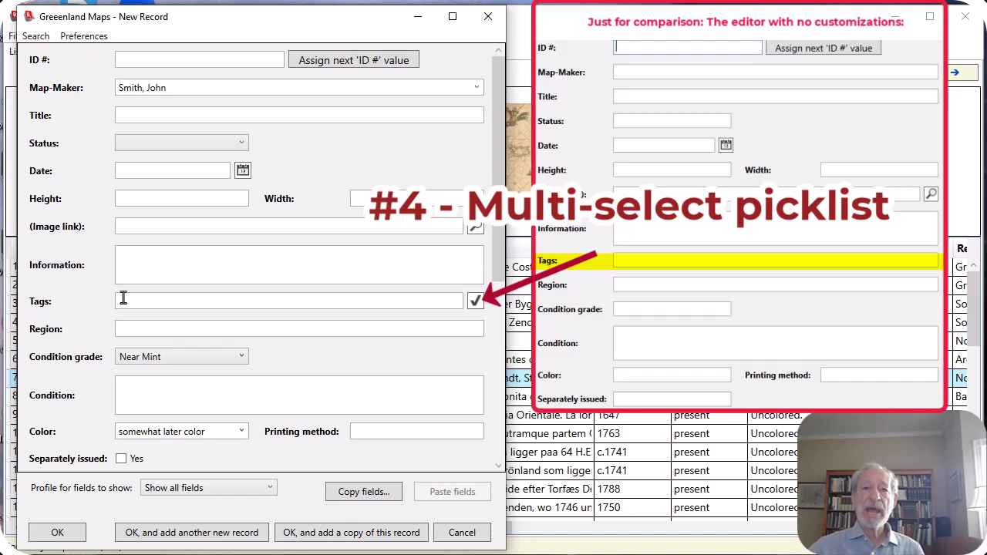
# - Assign the tags Framed, Separately issued and Uncolored to the new record, separated by semi-colons
pyautogui.click(475, 302)
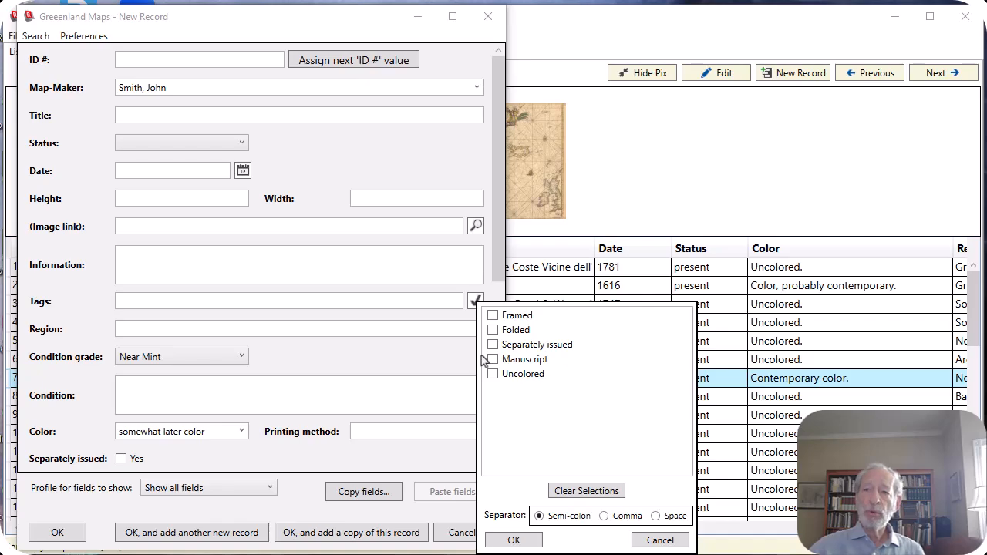
pyautogui.click(493, 316)
pyautogui.click(494, 345)
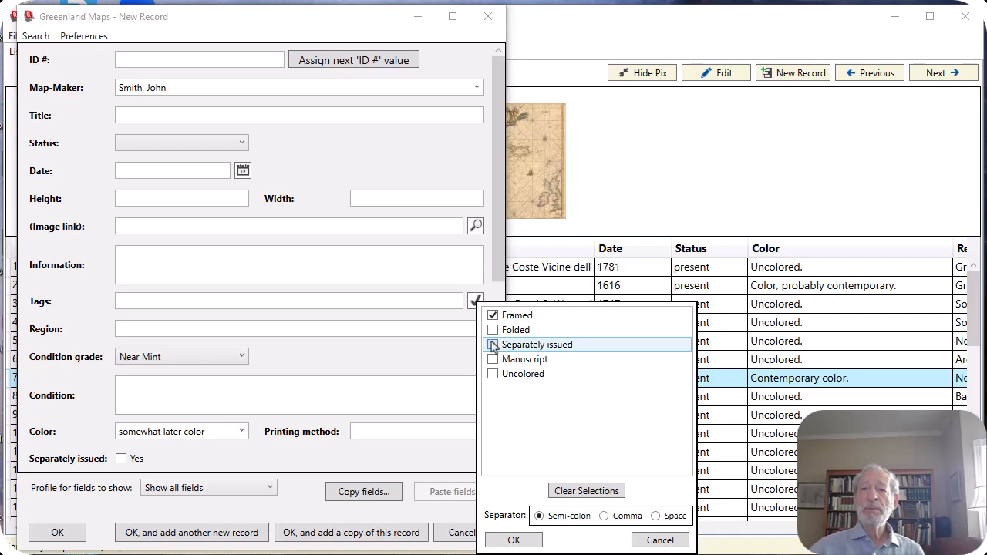
pyautogui.click(494, 375)
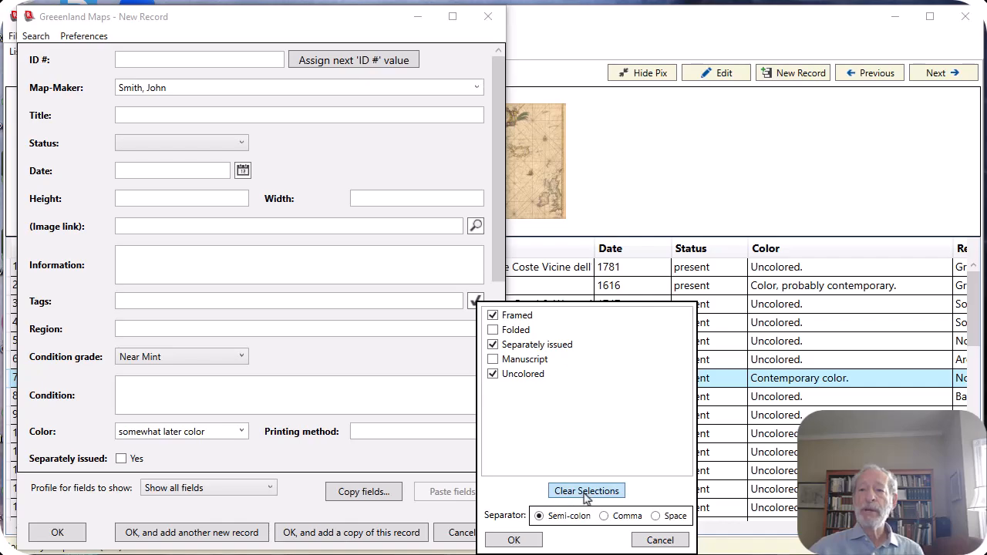
pyautogui.click(510, 540)
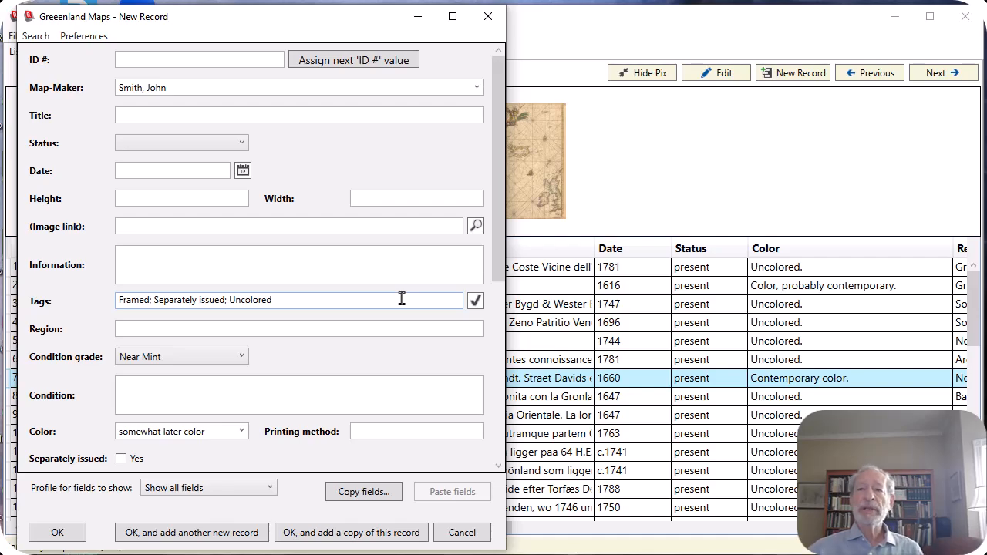
# - Examine the values, strictness and associated field of the Tags+ picklist, and leave the picklist manager without changes
pyautogui.click(591, 20)
pyautogui.click(151, 36)
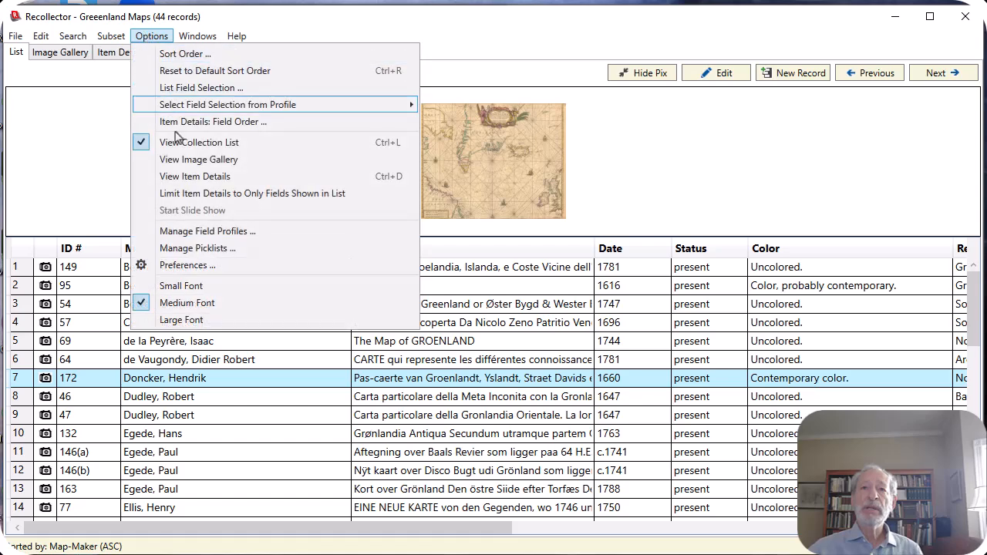
pyautogui.click(193, 248)
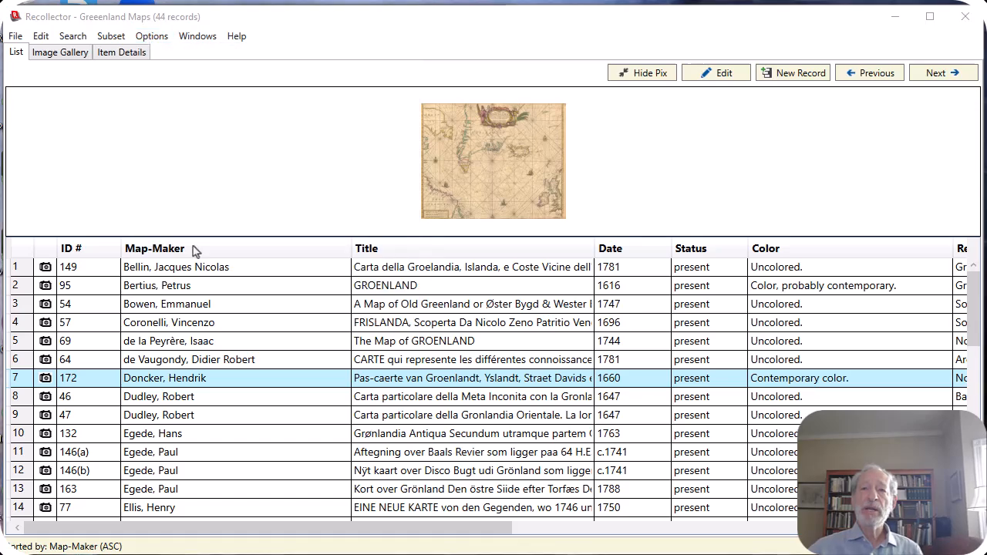
pyautogui.click(356, 169)
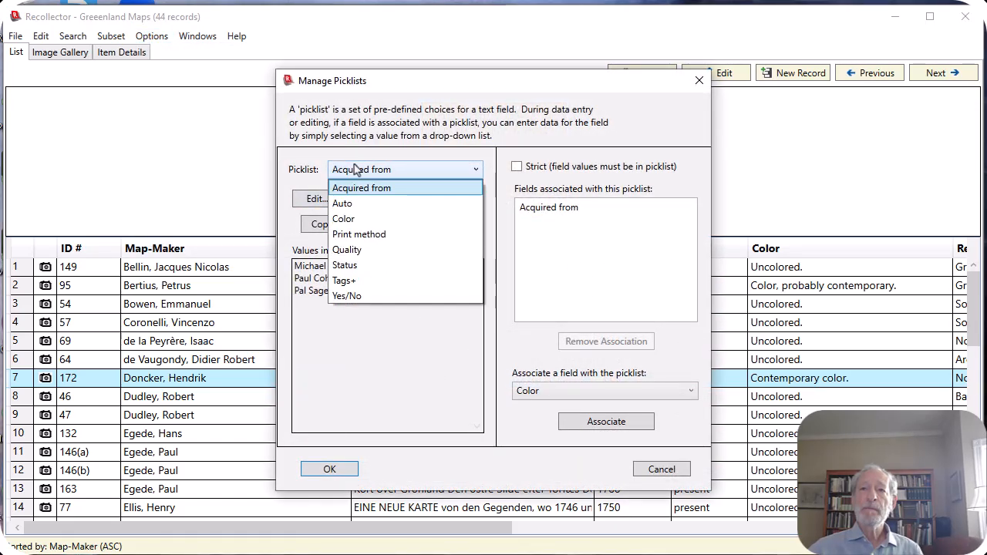
pyautogui.click(355, 281)
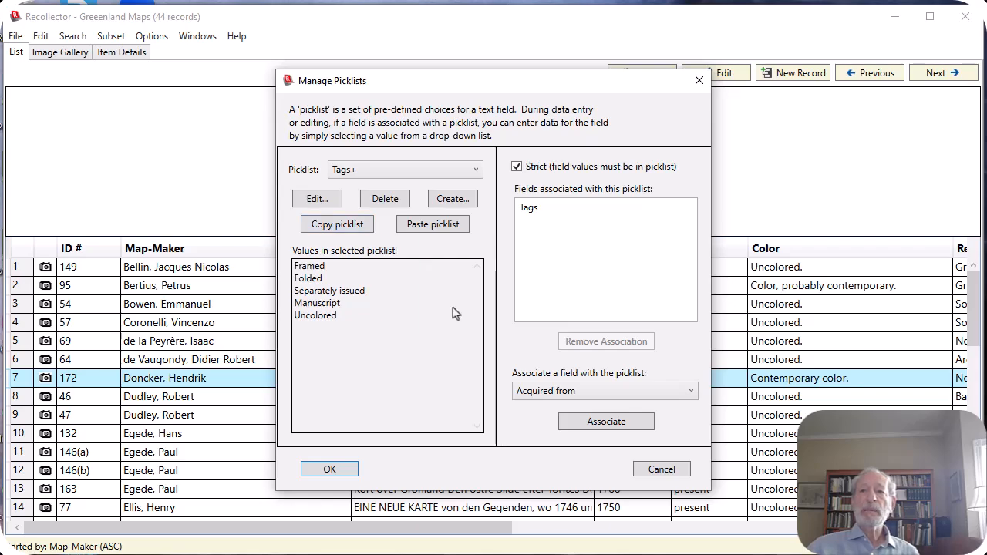
pyautogui.click(652, 470)
# - Return to the new record, mark it as Separately issued, and clear that mark again
pyautogui.click(197, 37)
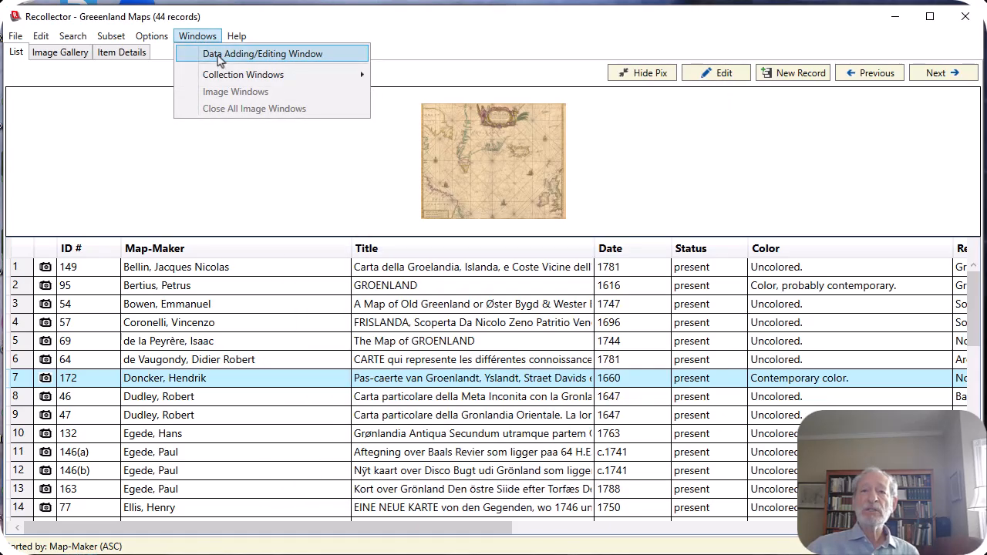
pyautogui.click(219, 56)
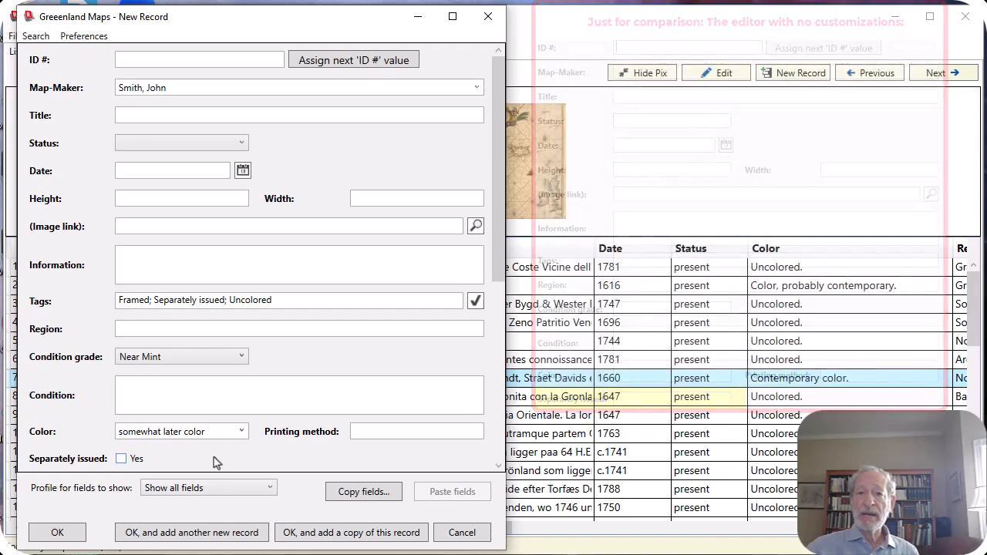
pyautogui.click(122, 460)
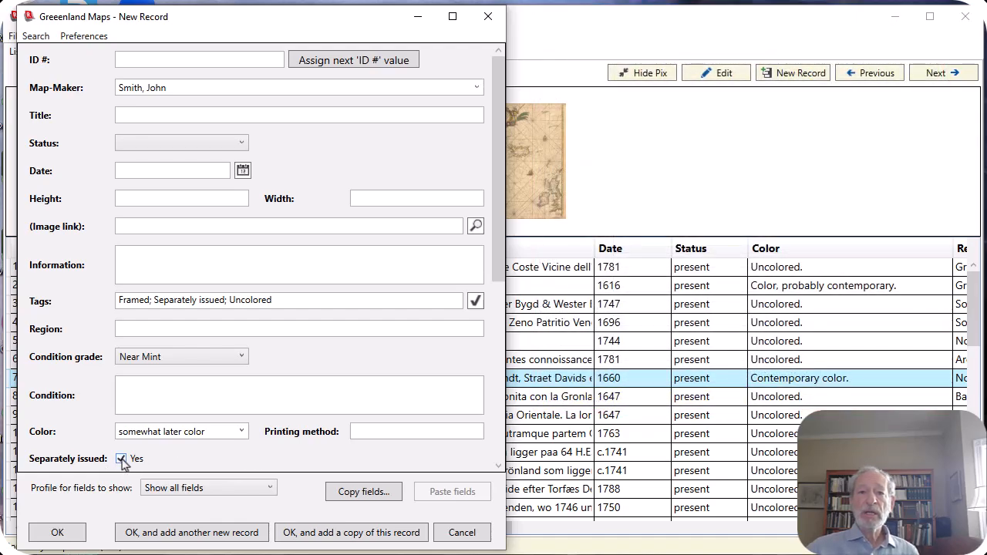
pyautogui.click(122, 460)
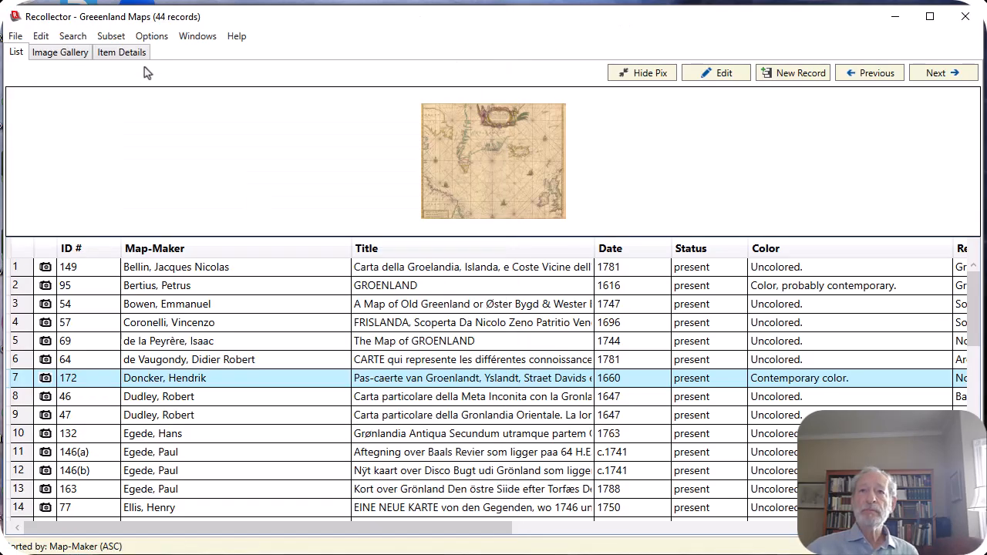
# - Examine the values of the Yes/No picklist and its associated field in the collection's picklist manager
pyautogui.click(152, 36)
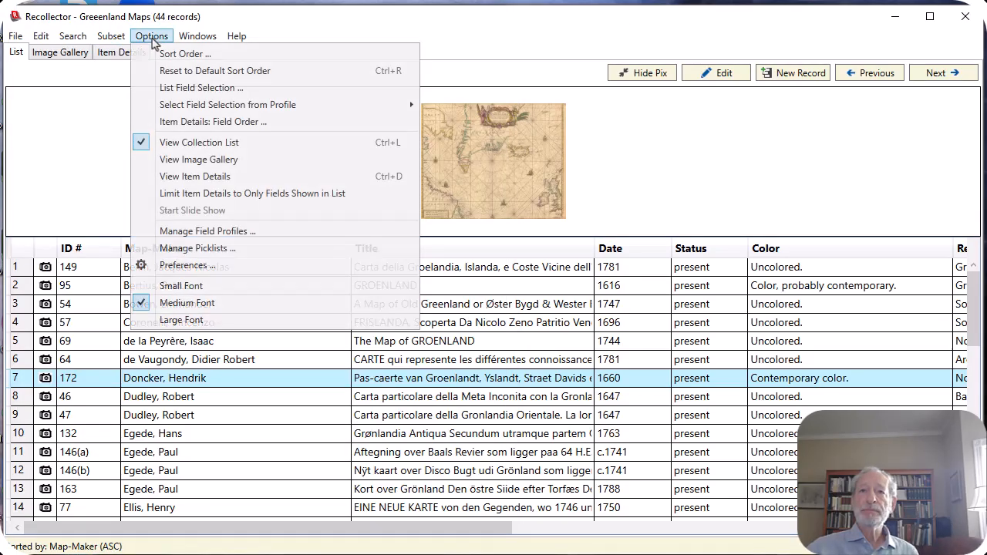
pyautogui.click(202, 253)
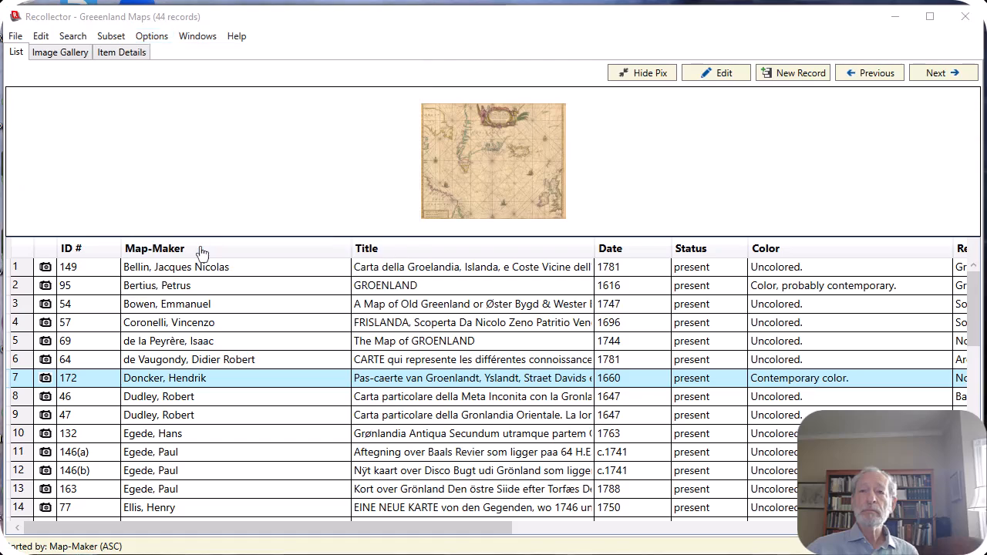
pyautogui.click(344, 171)
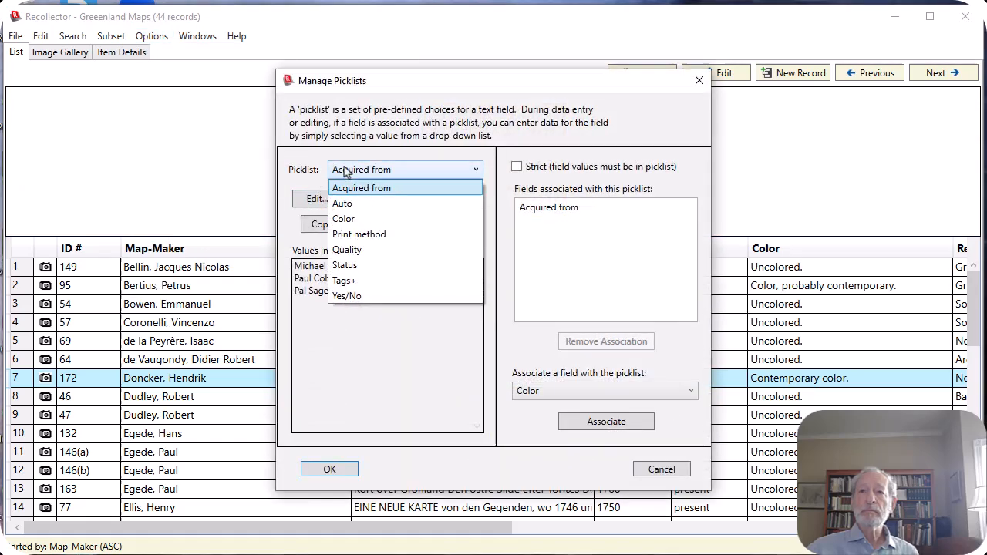
pyautogui.click(343, 298)
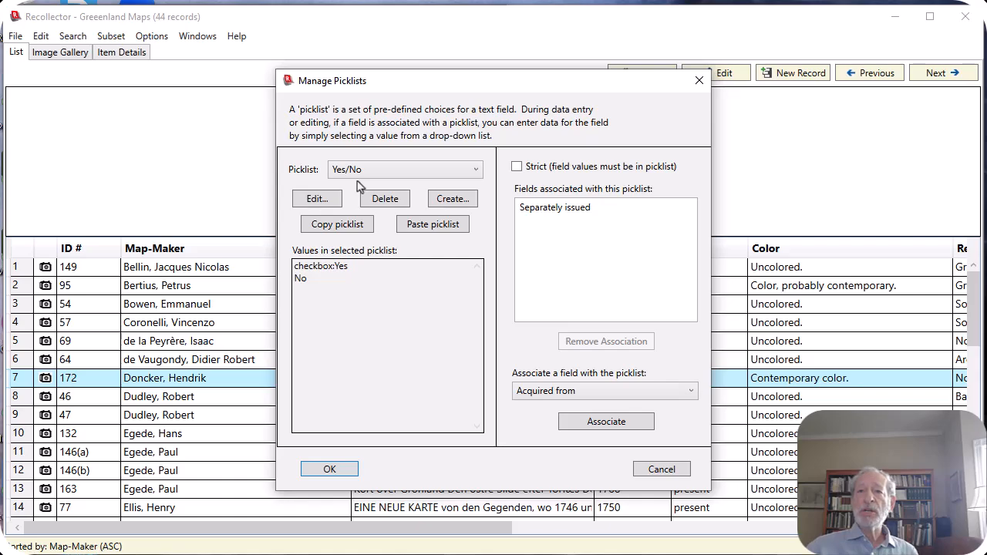
pyautogui.click(544, 208)
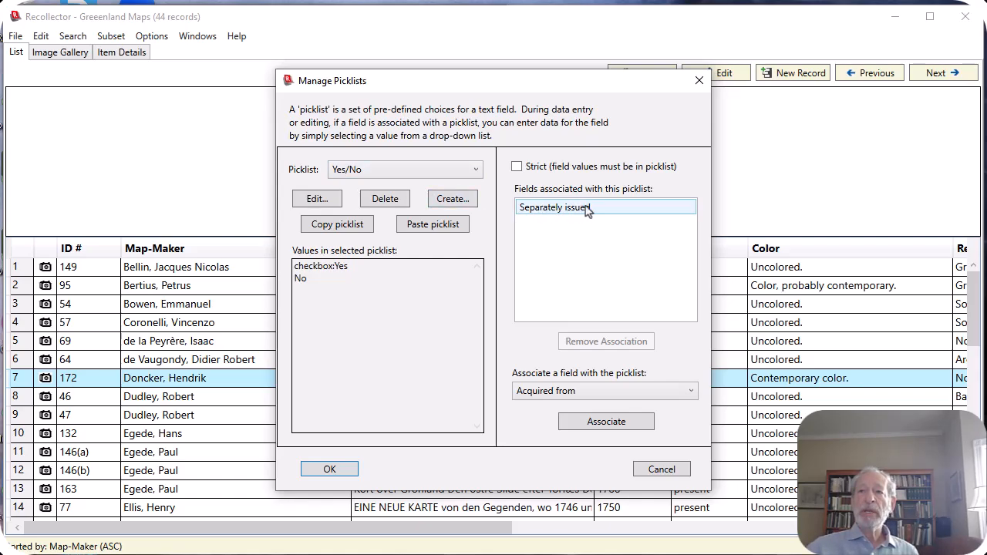
pyautogui.click(592, 231)
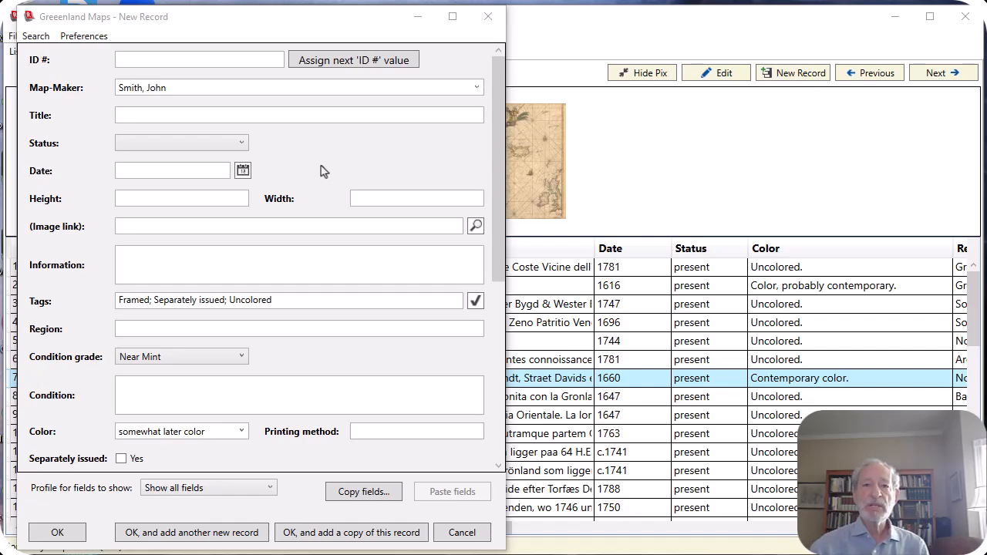
# - Set the new record's region to Greenland, using the existing field values that begin with "gr"
pyautogui.click(161, 325)
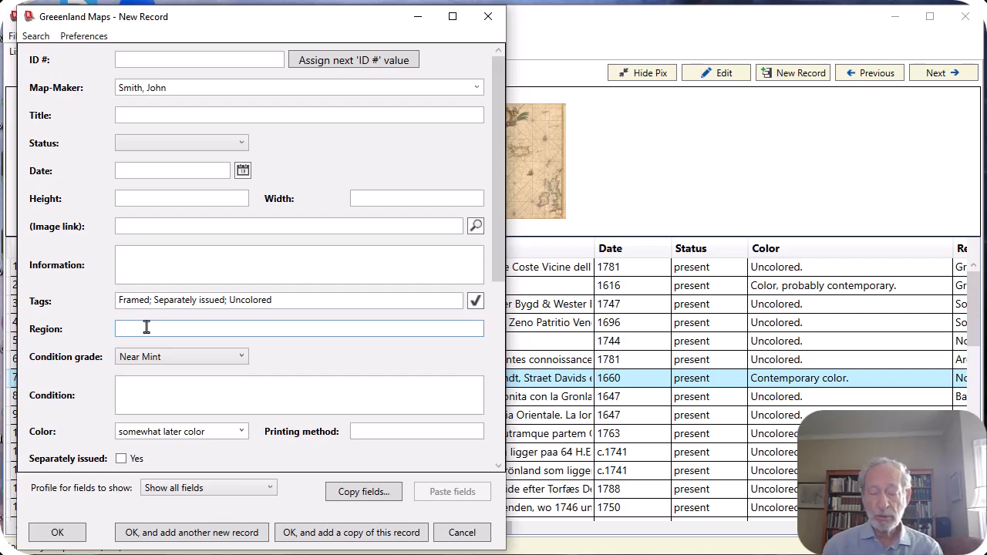
pyautogui.write('gr')
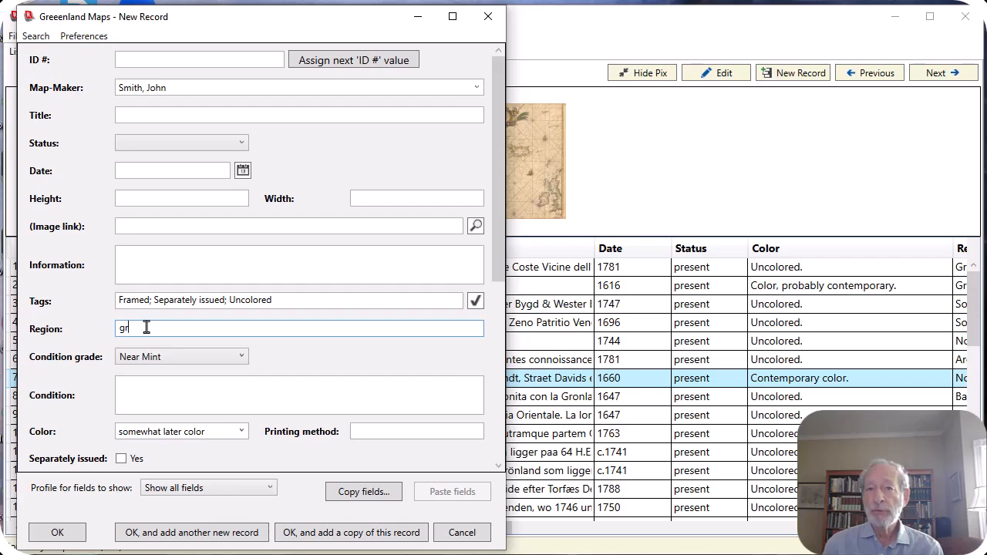
pyautogui.rightClick(147, 328)
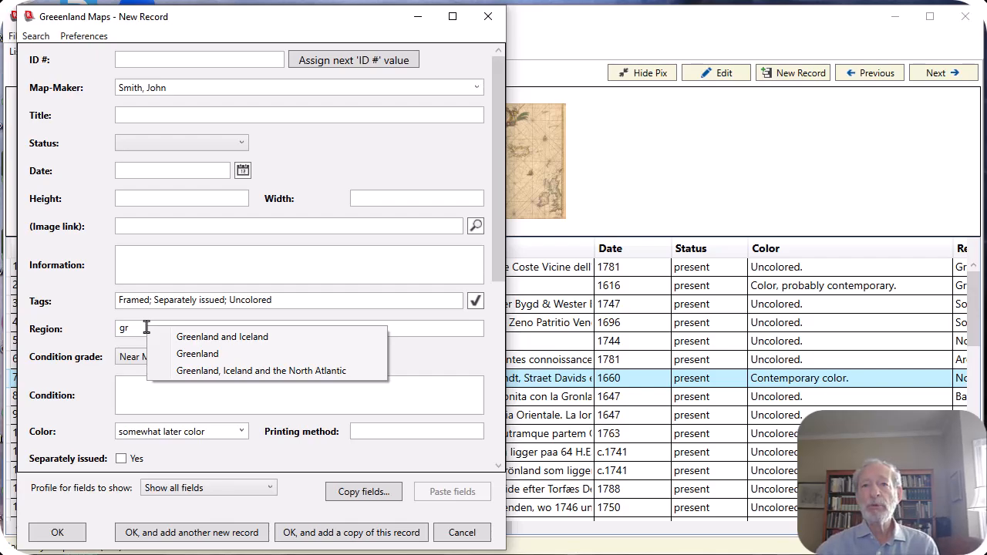
pyautogui.click(211, 360)
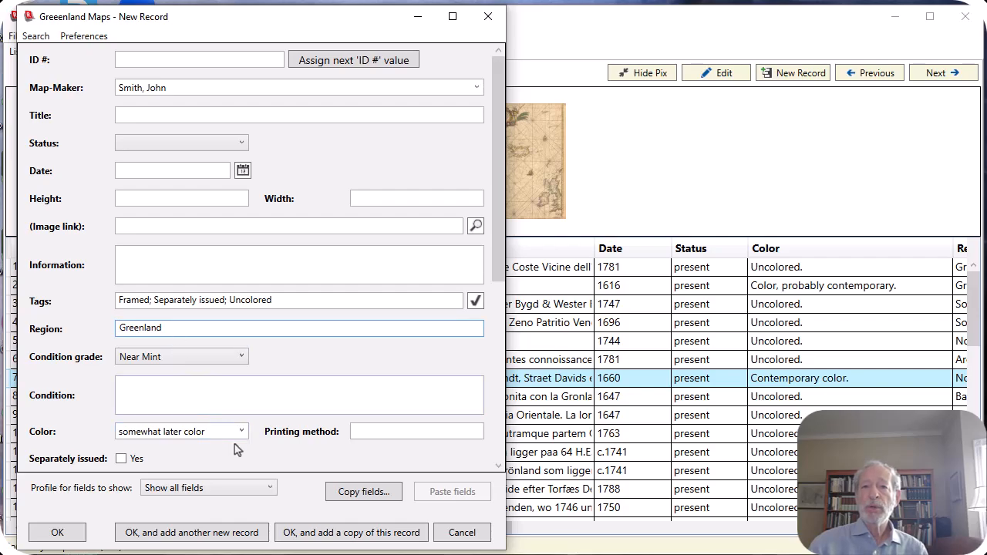
# - Set the new record's color to "Original color." and check it against the color picklist's choices
pyautogui.click(203, 434)
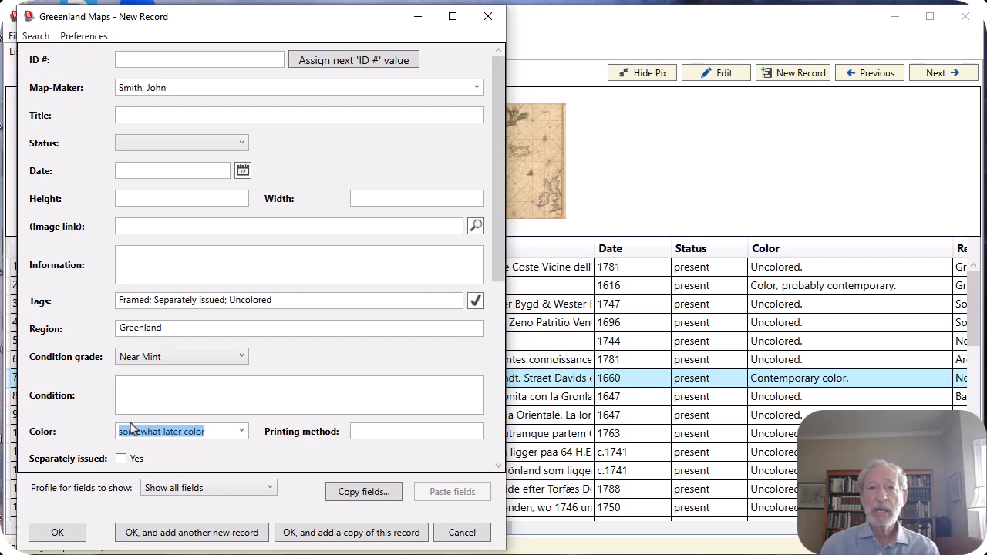
pyautogui.write('Original color.')
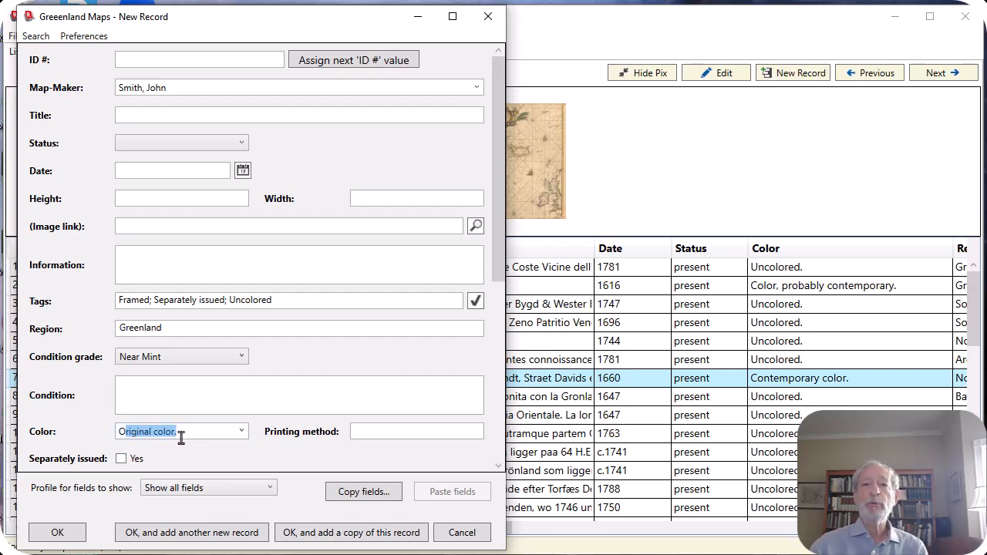
pyautogui.click(241, 434)
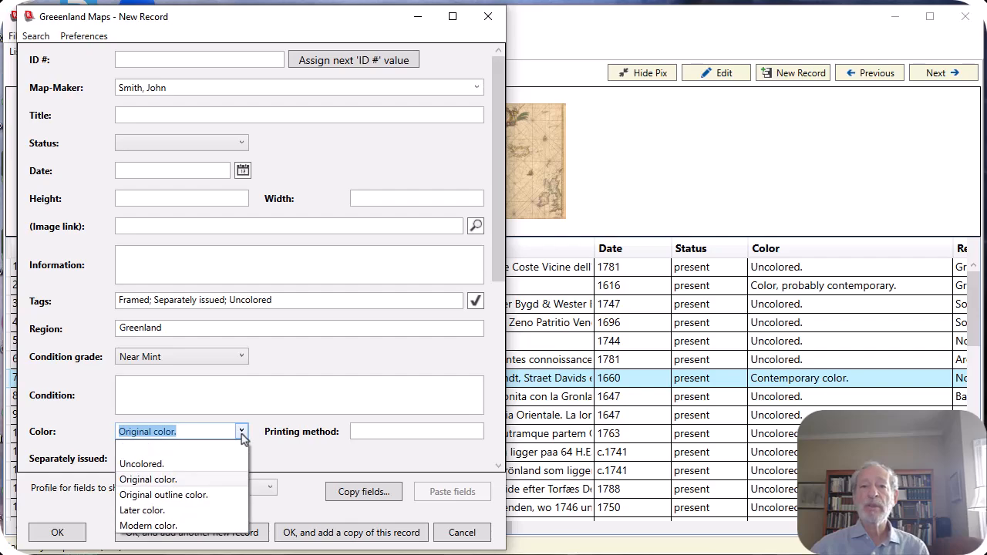
pyautogui.click(240, 433)
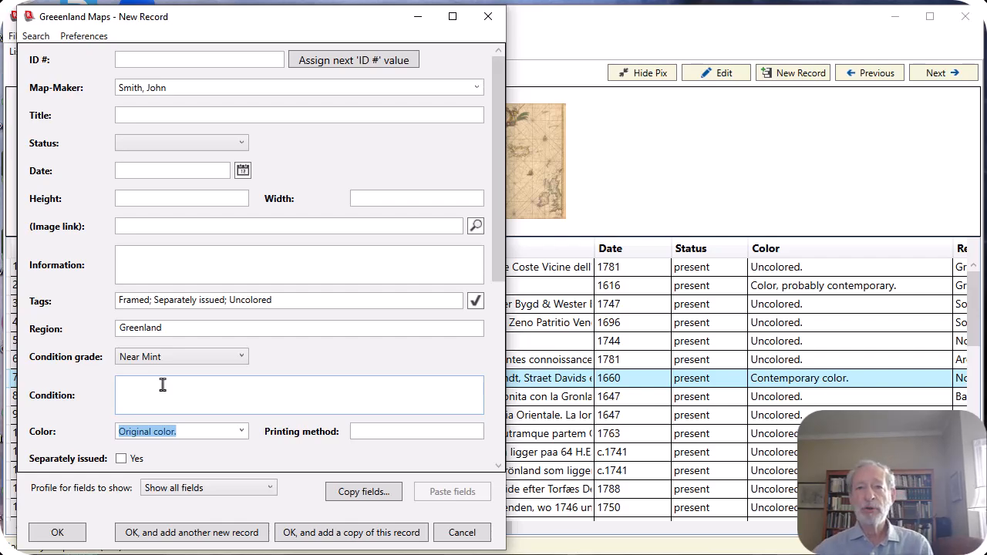
# - Enter "Woodblock." as the printing method and discard the new record
pyautogui.click(373, 432)
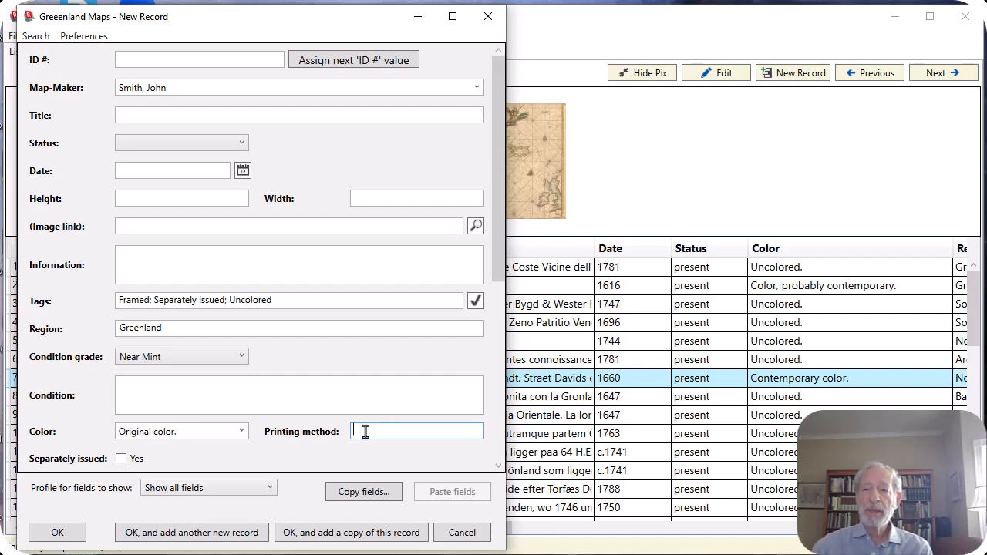
pyautogui.write('W')
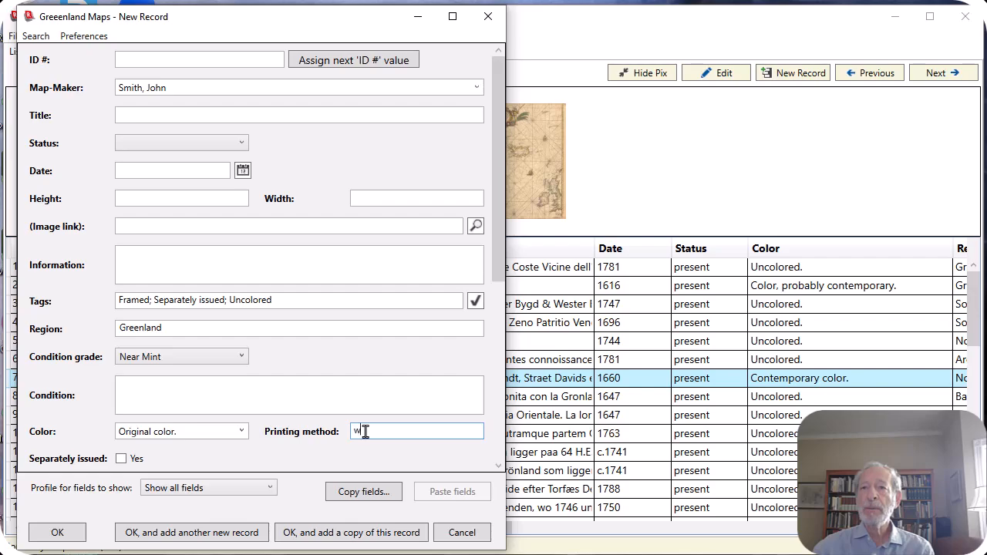
pyautogui.write('oodblock.')
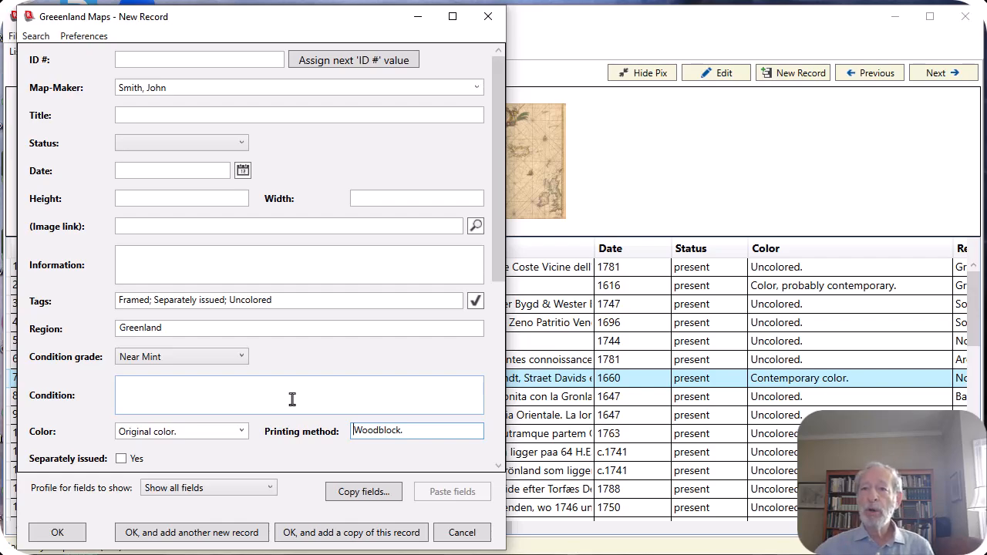
pyautogui.click(461, 532)
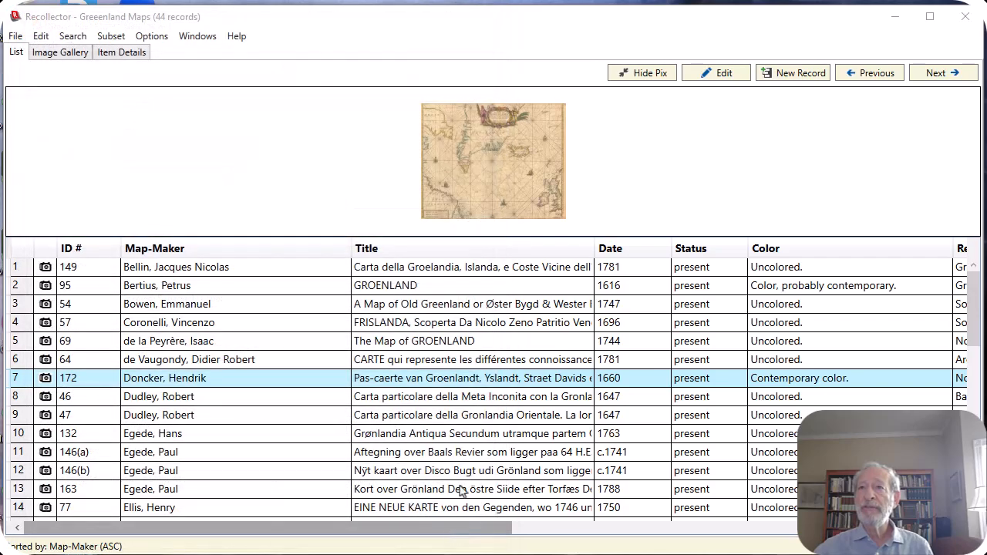
# - Start a new record with the next available ID #, map-maker "van der Aa, Pieter" and title "xxx"
pyautogui.click(802, 74)
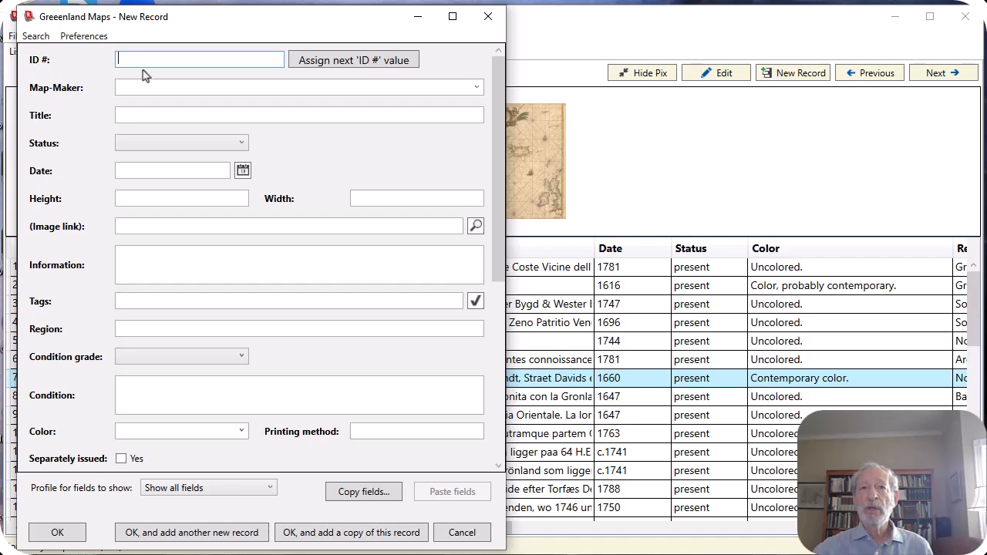
pyautogui.click(311, 61)
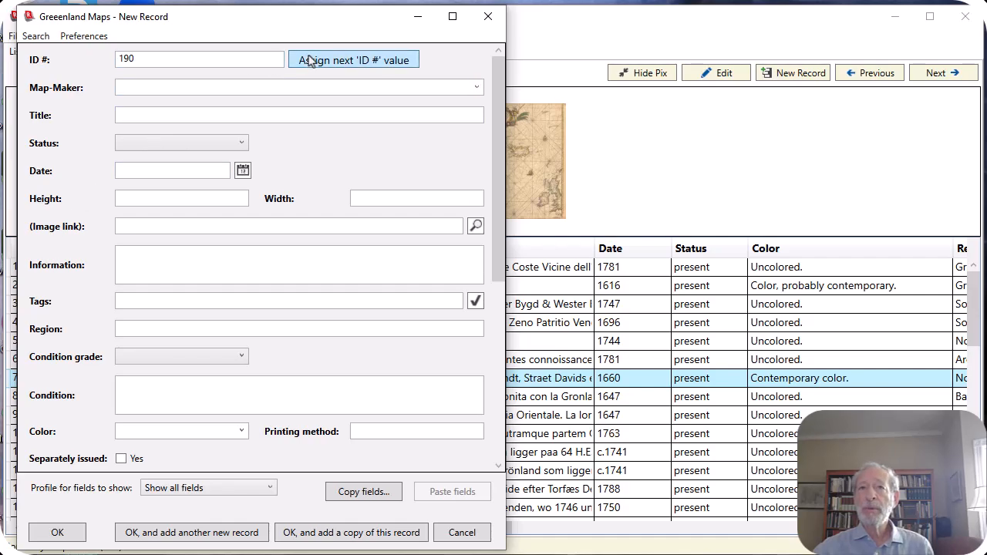
pyautogui.click(146, 89)
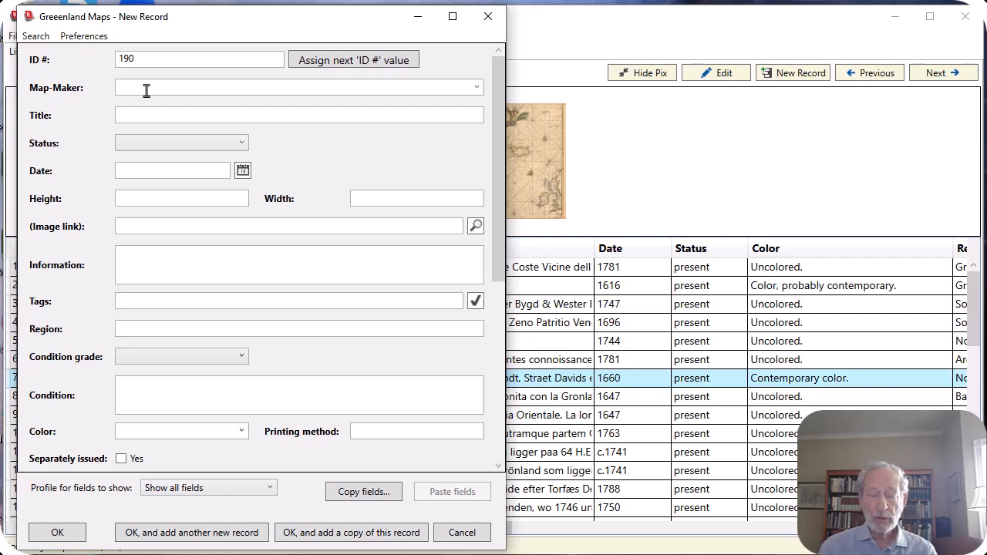
pyautogui.write('van der Aa, Pieter')
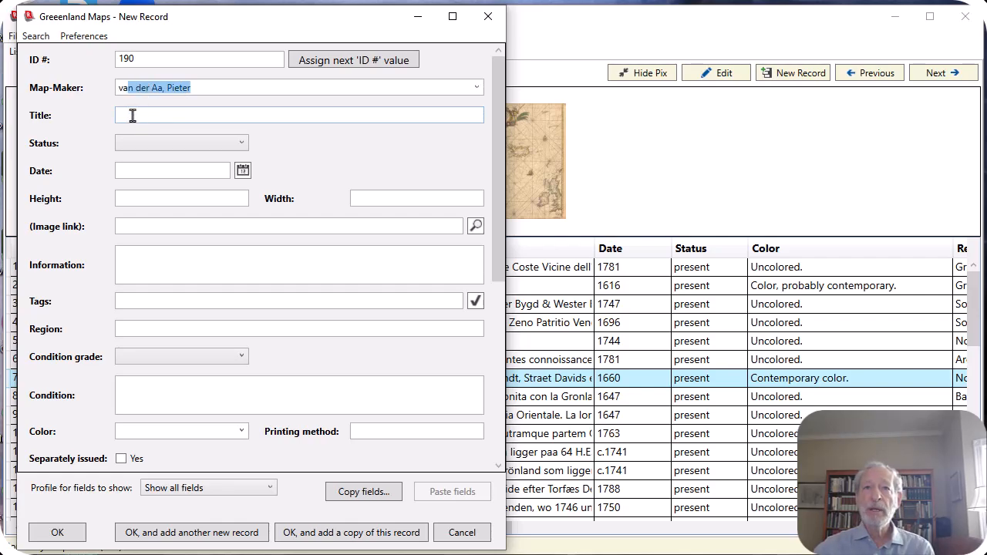
pyautogui.click(177, 115)
pyautogui.write('xxx')
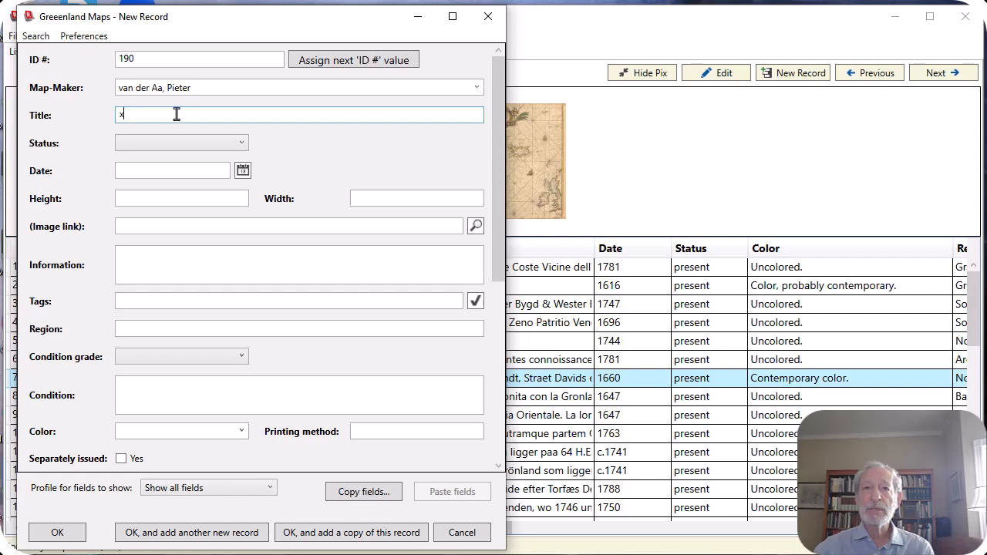
# - Set the new record's date to 1750, height to 10.5 and width to 18.0
pyautogui.click(163, 171)
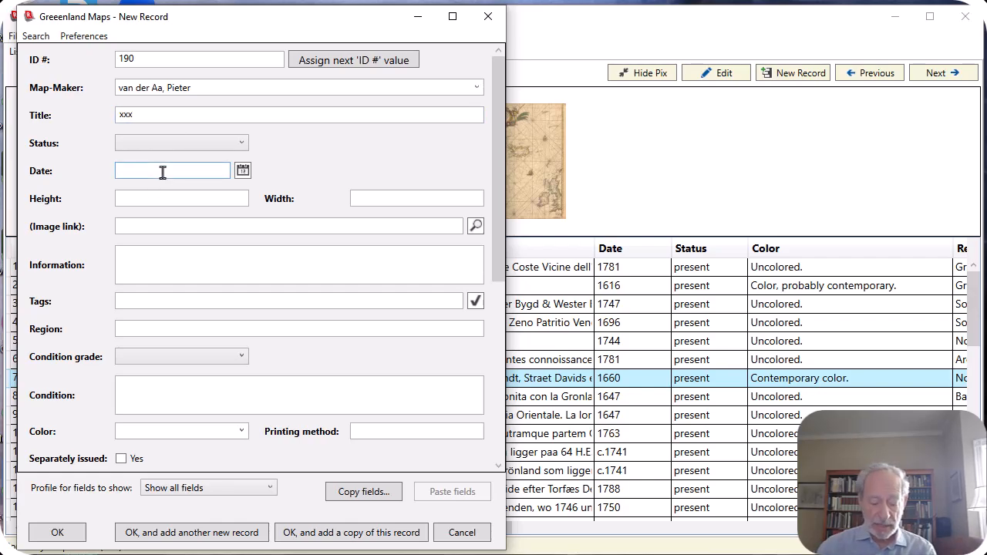
pyautogui.write('1750')
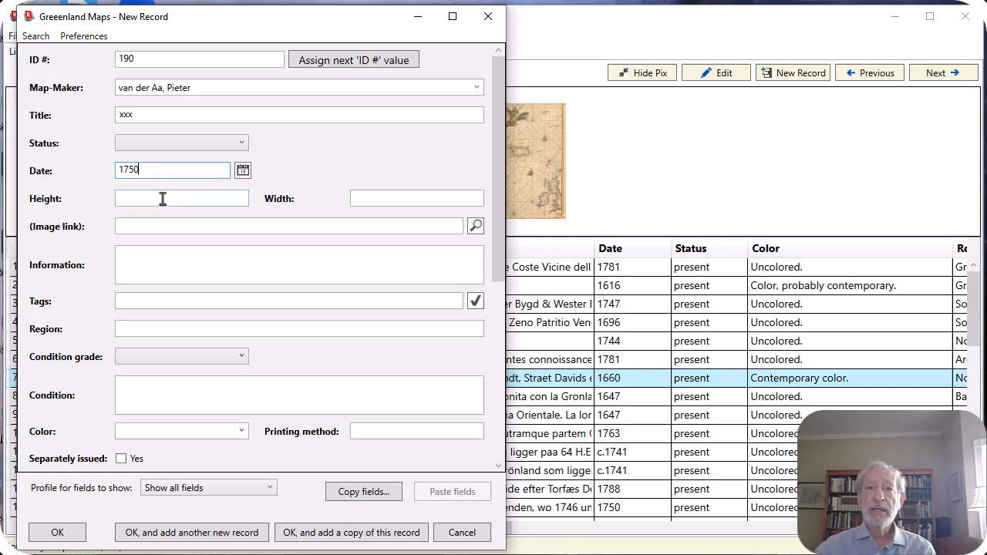
pyautogui.click(163, 198)
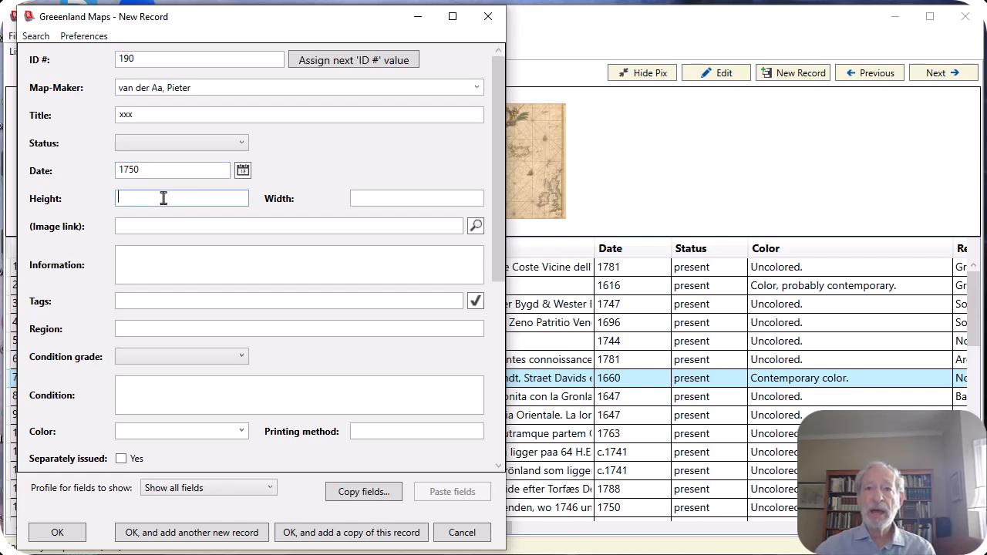
pyautogui.write('10.5')
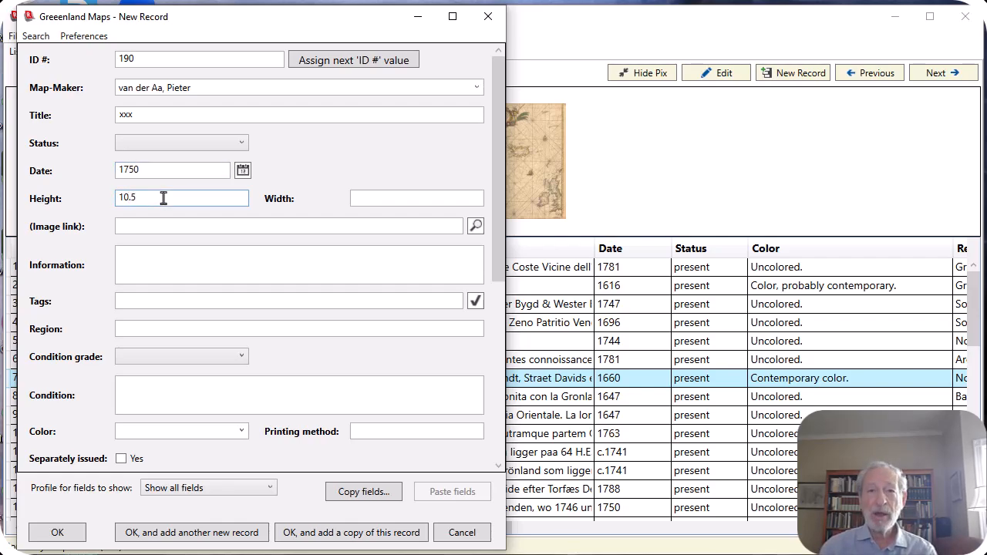
pyautogui.press('Tab')
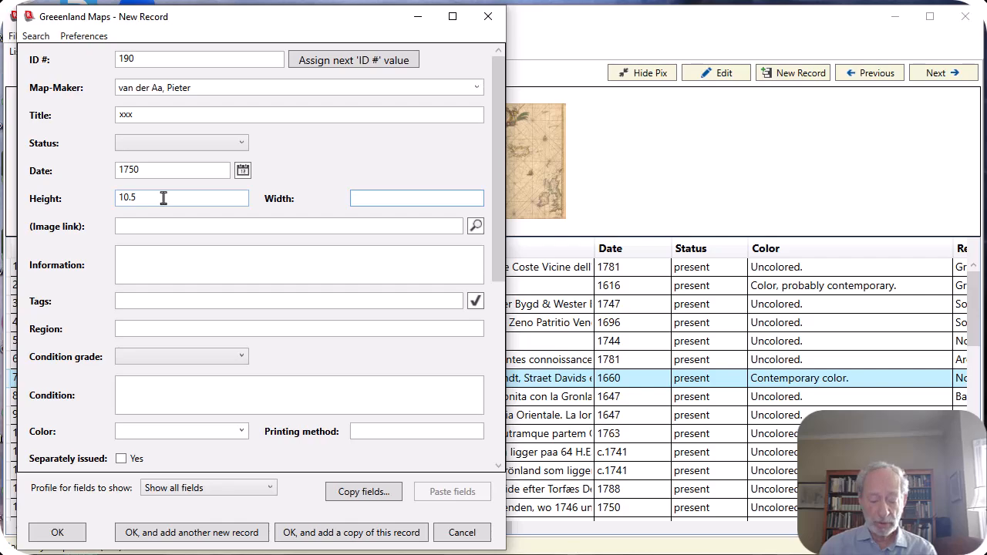
pyautogui.write('18.0')
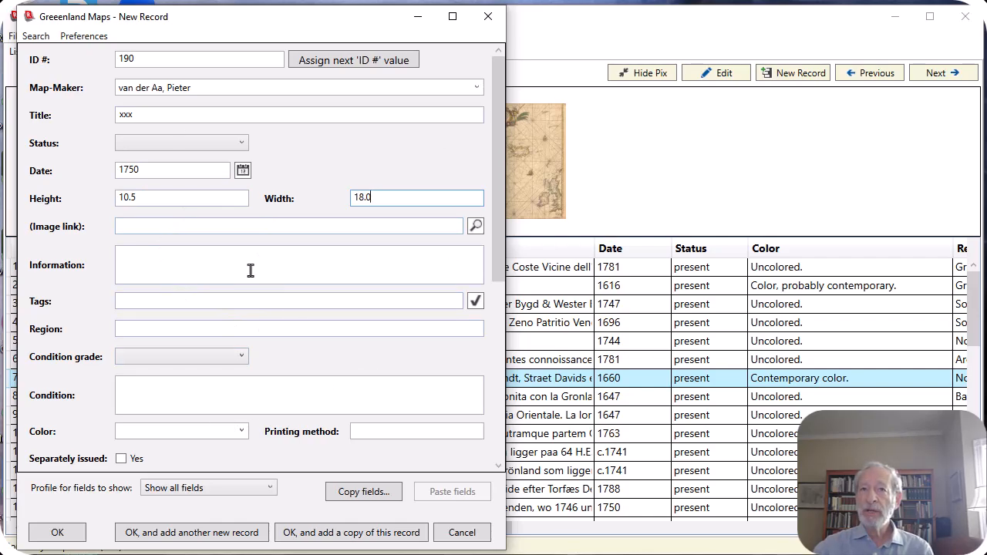
# - Copy only the Map-Maker, Date, Height and Width values of the new record
pyautogui.click(364, 493)
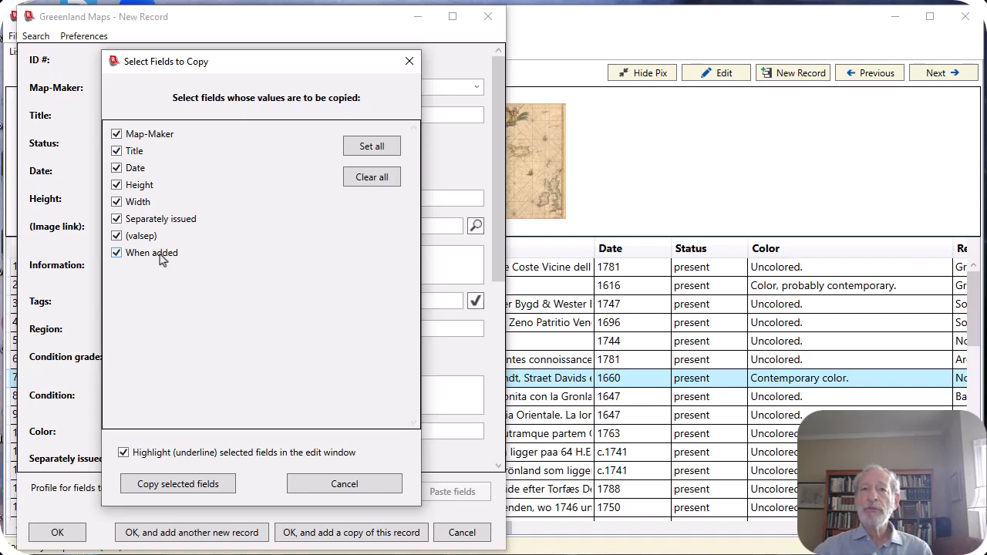
pyautogui.click(377, 180)
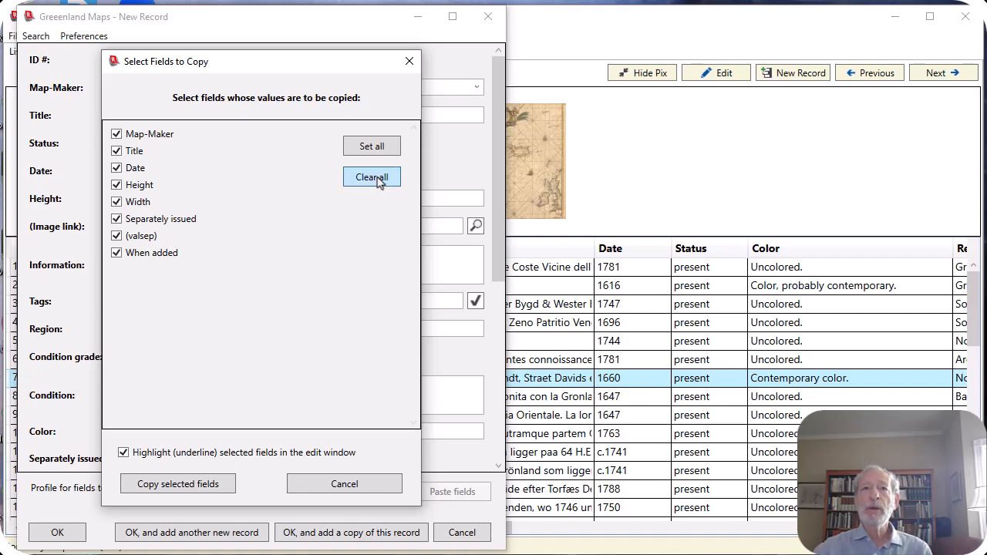
pyautogui.click(118, 135)
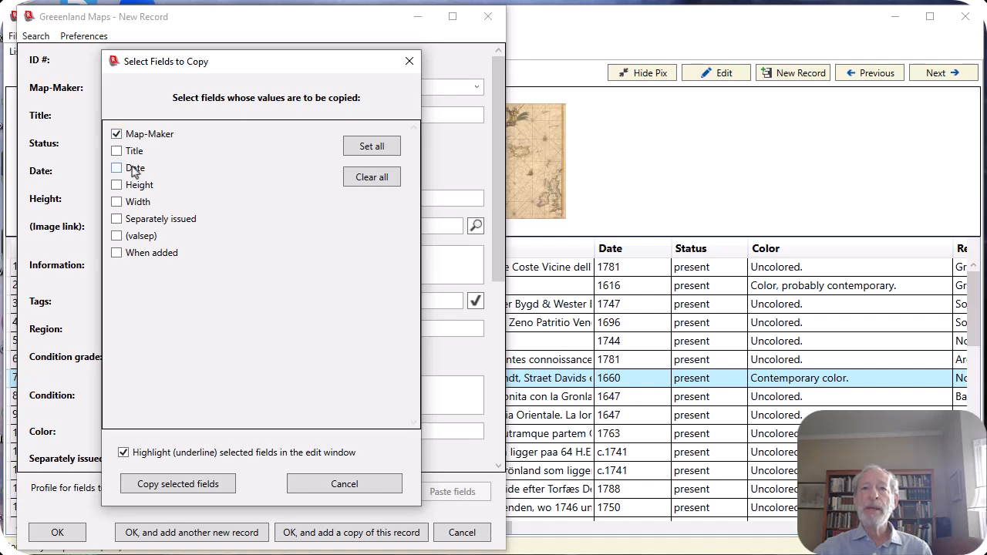
pyautogui.click(116, 168)
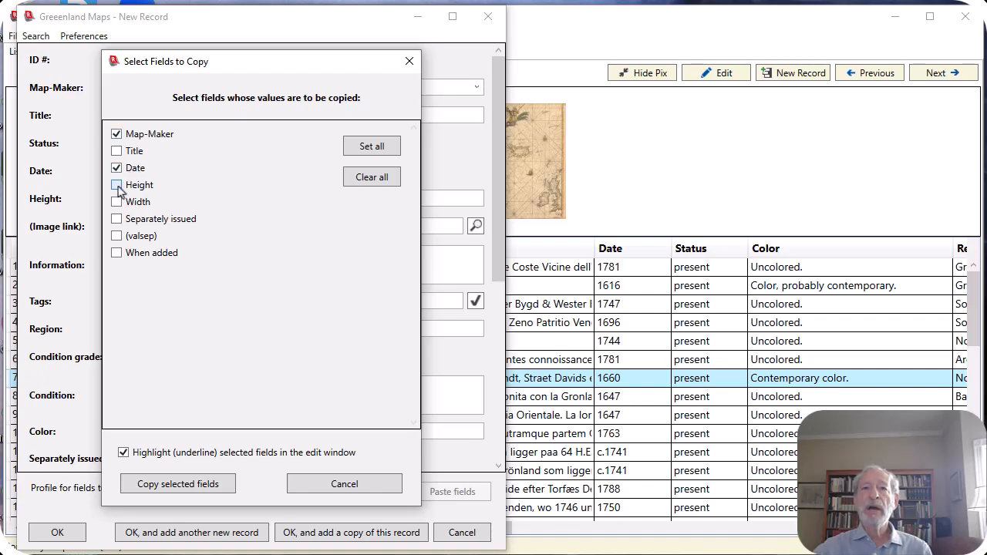
pyautogui.click(116, 185)
pyautogui.click(116, 203)
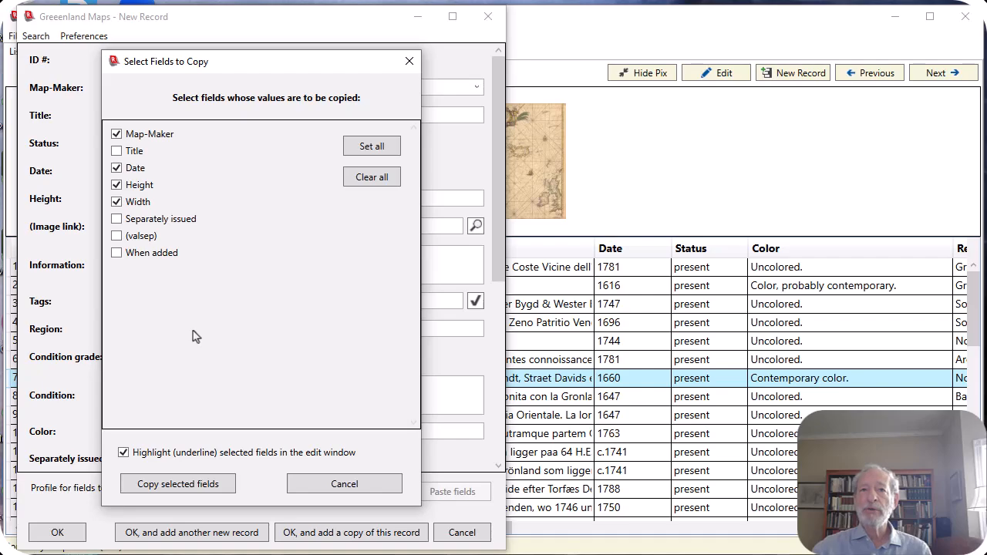
pyautogui.click(214, 484)
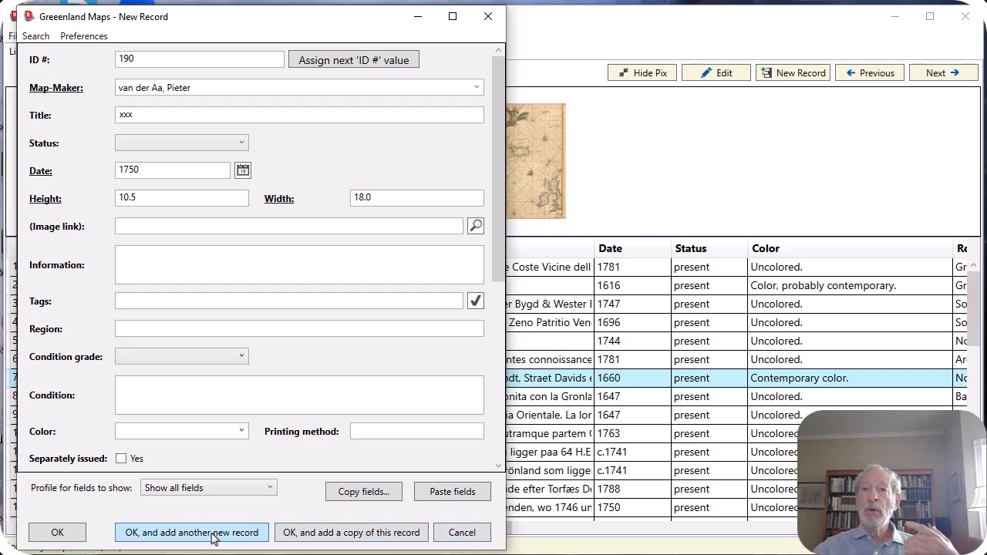
# - Discard the current record and paste the copied field values into another new record
pyautogui.click(460, 533)
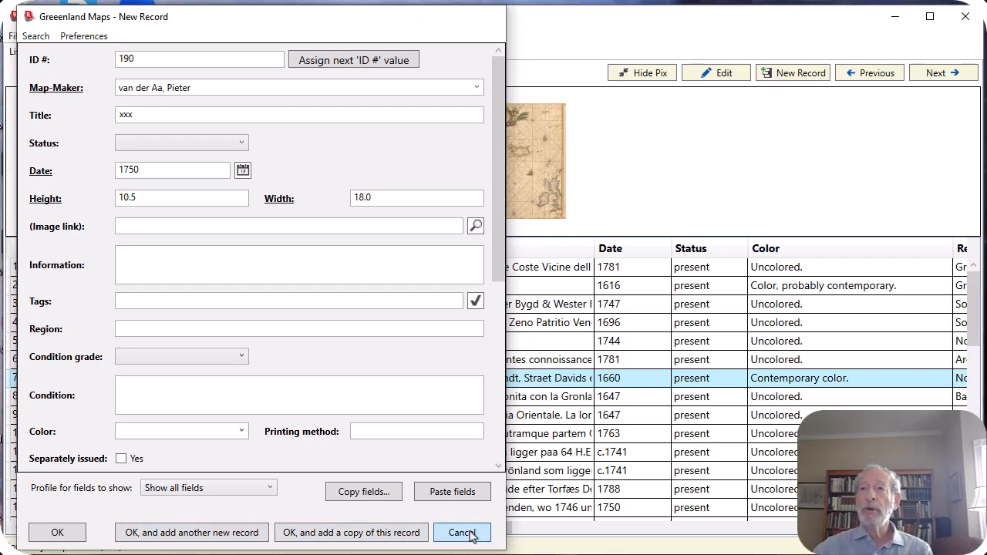
pyautogui.click(802, 79)
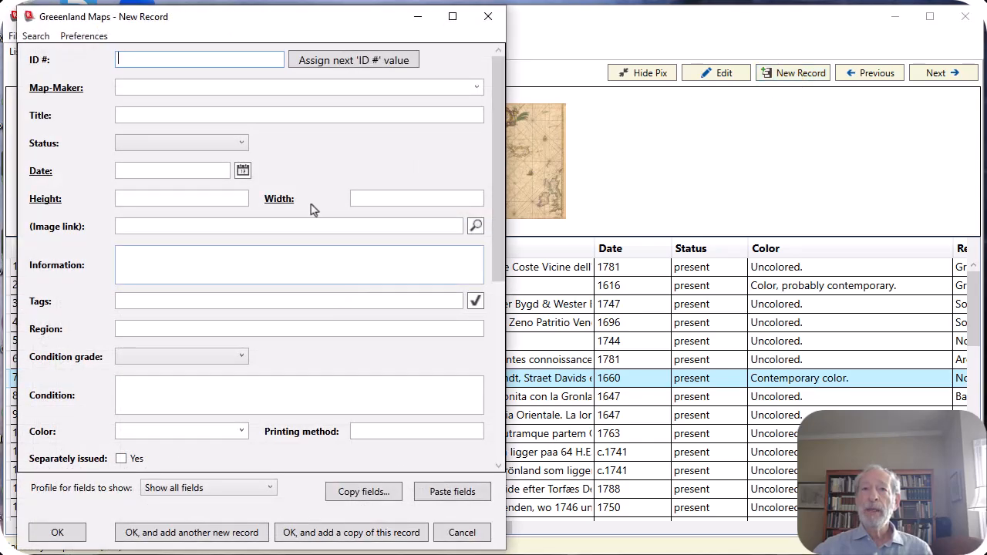
pyautogui.click(451, 492)
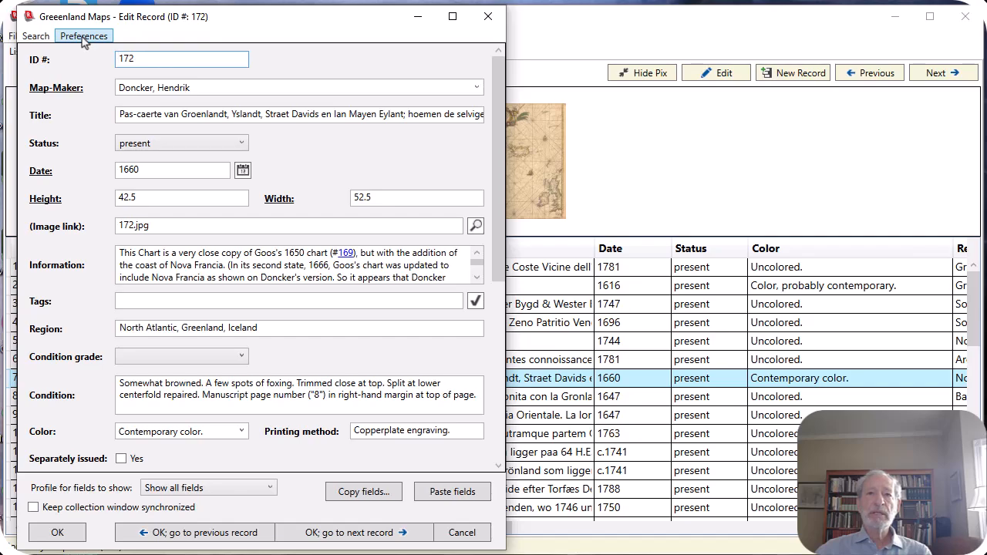
# - Enable spell check for one-line and multi-line fields in the editor preferences
pyautogui.click(84, 41)
pyautogui.click(91, 54)
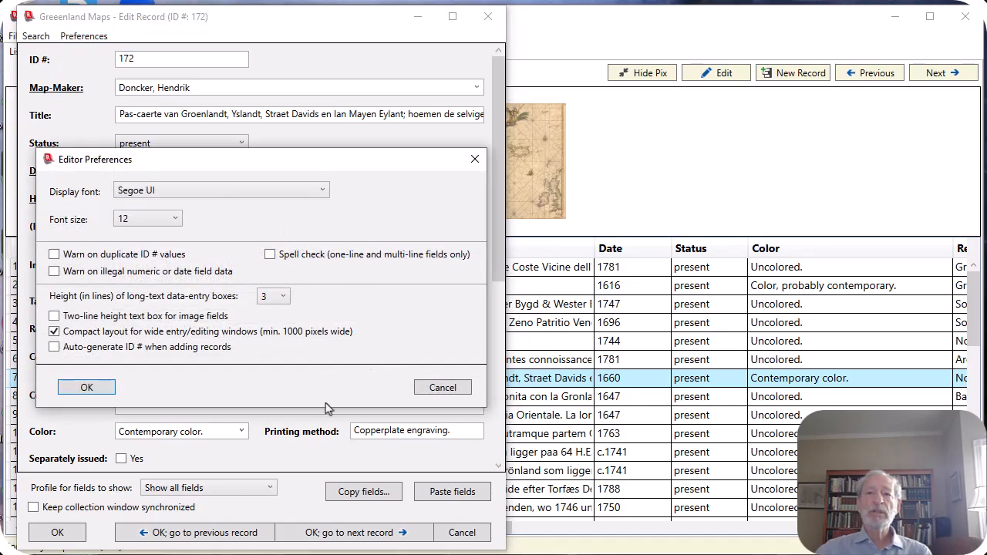
pyautogui.click(269, 259)
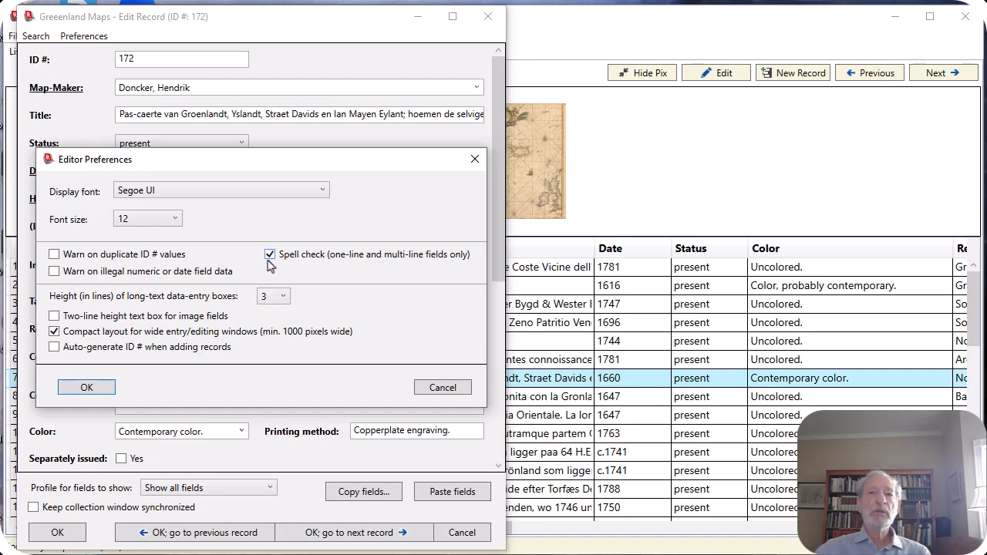
pyautogui.click(85, 388)
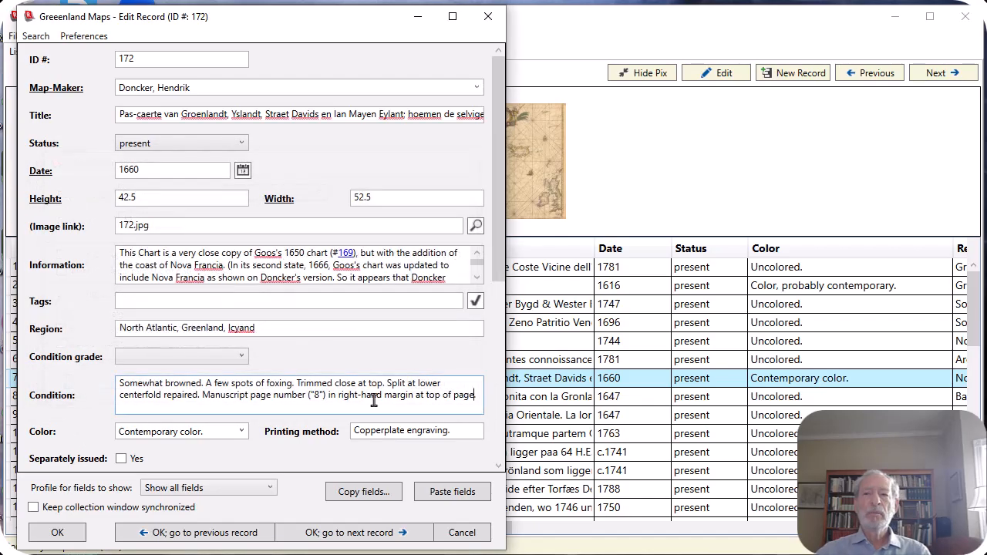
# - Misspell "page" as "pagge" at the end of the Condition text and correct it with the suggested spelling "page"
pyautogui.click(467, 395)
pyautogui.write('g')
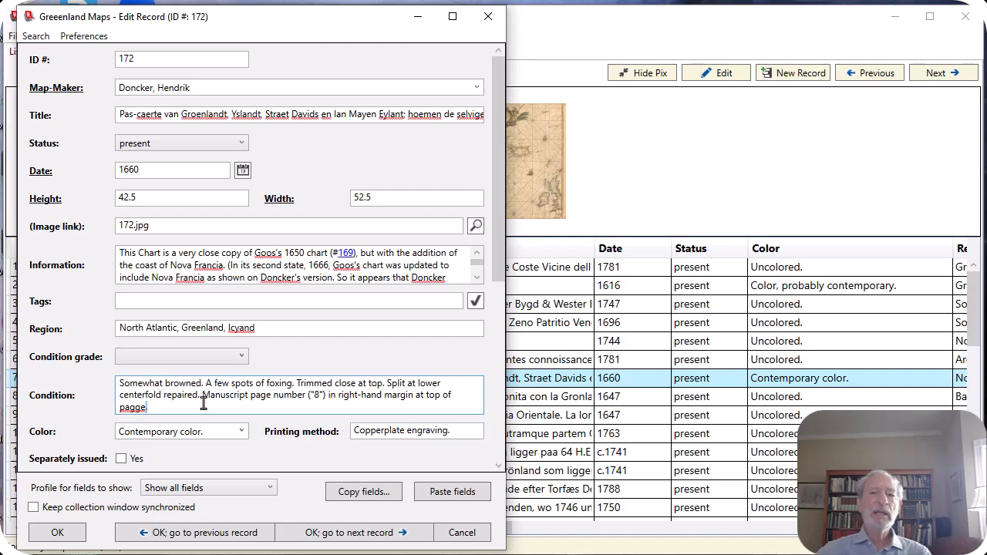
pyautogui.rightClick(125, 407)
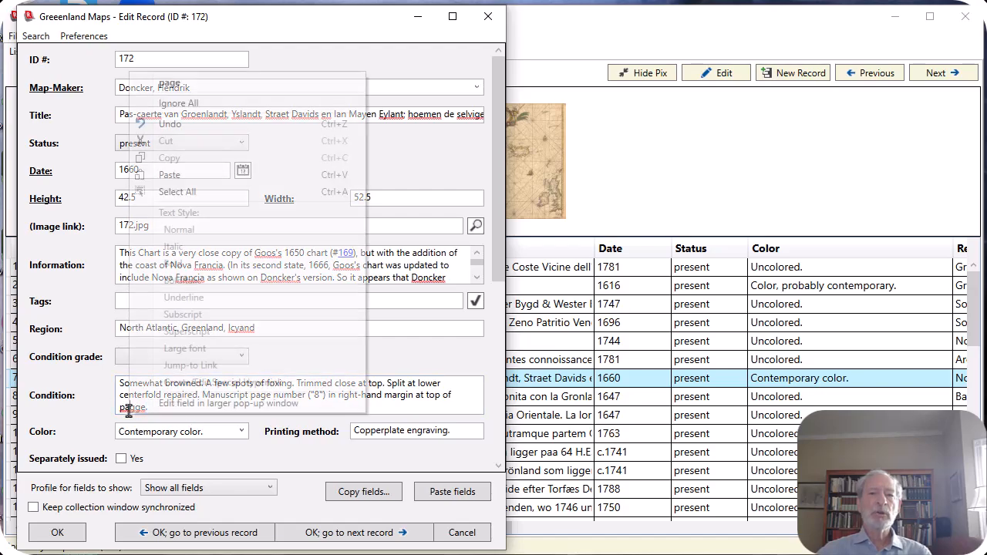
pyautogui.click(183, 89)
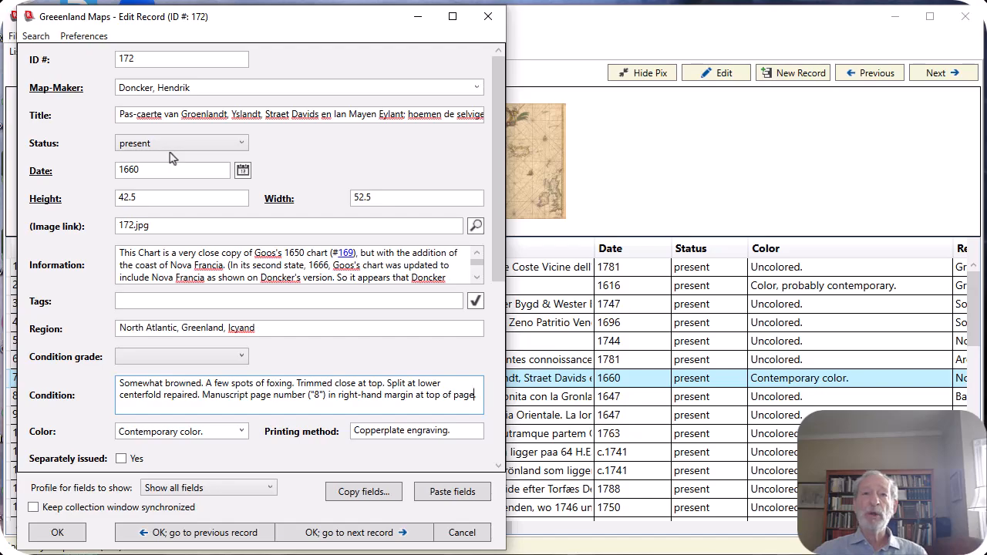
# - Turn off spell check and set the height of long-text data-entry boxes to 5 lines in the editor preferences
pyautogui.click(83, 37)
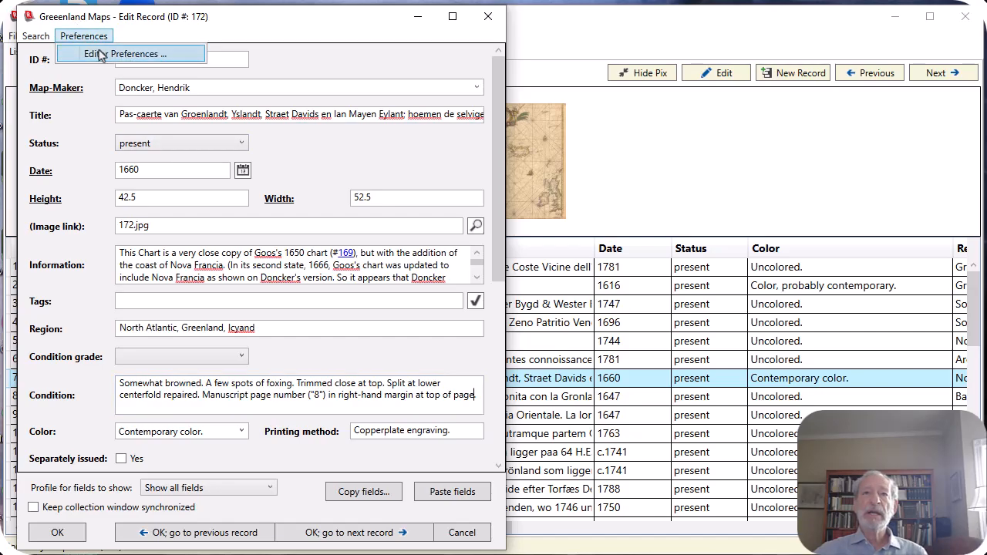
pyautogui.click(112, 54)
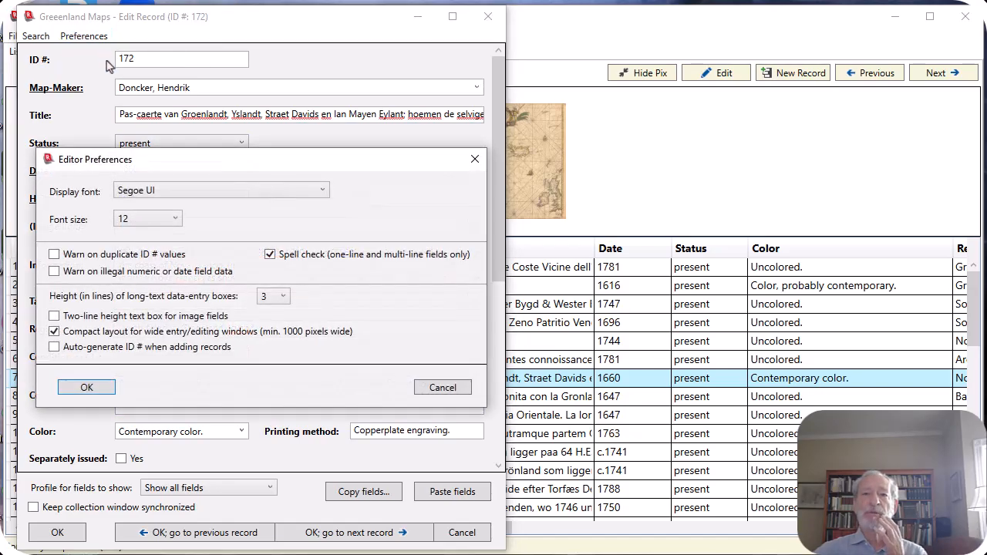
pyautogui.click(271, 255)
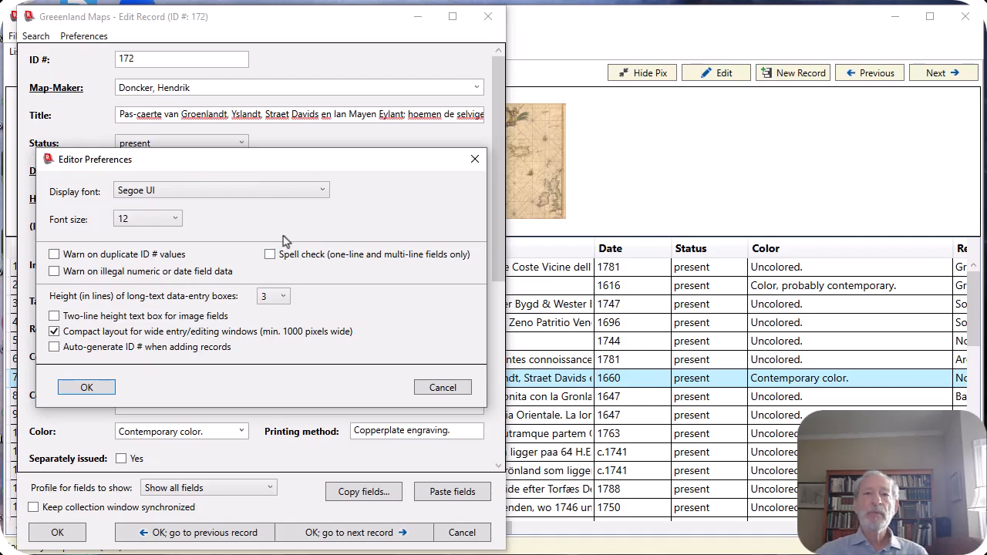
pyautogui.click(284, 298)
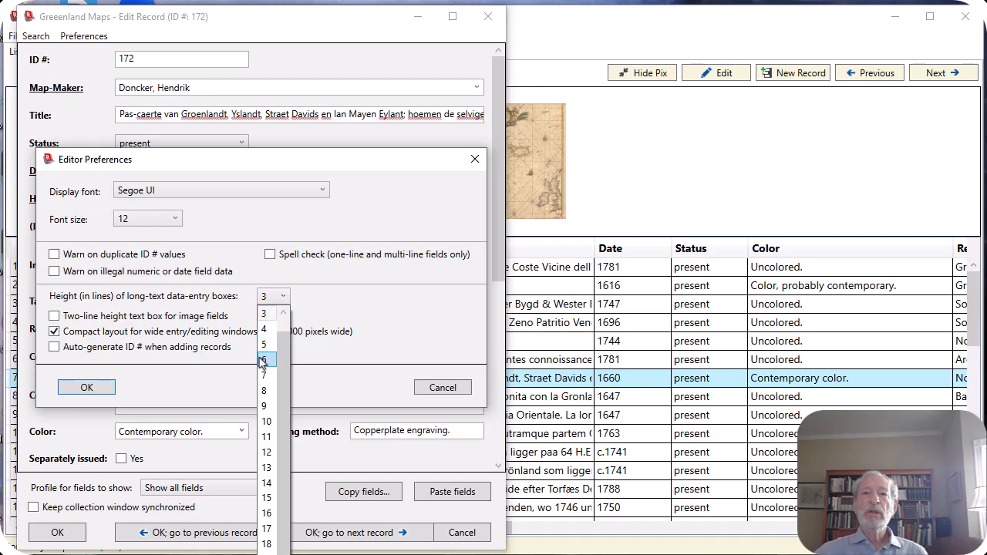
pyautogui.click(264, 346)
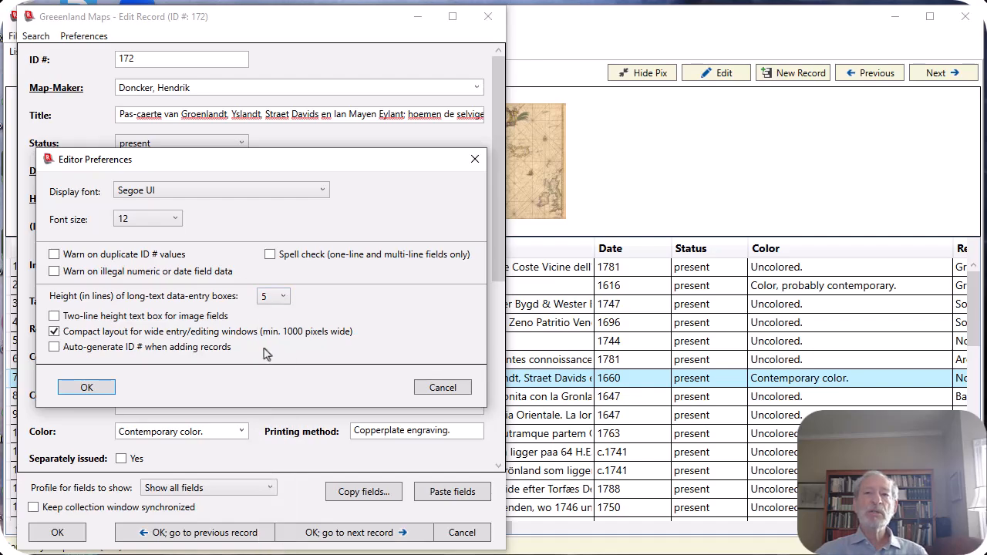
pyautogui.click(87, 388)
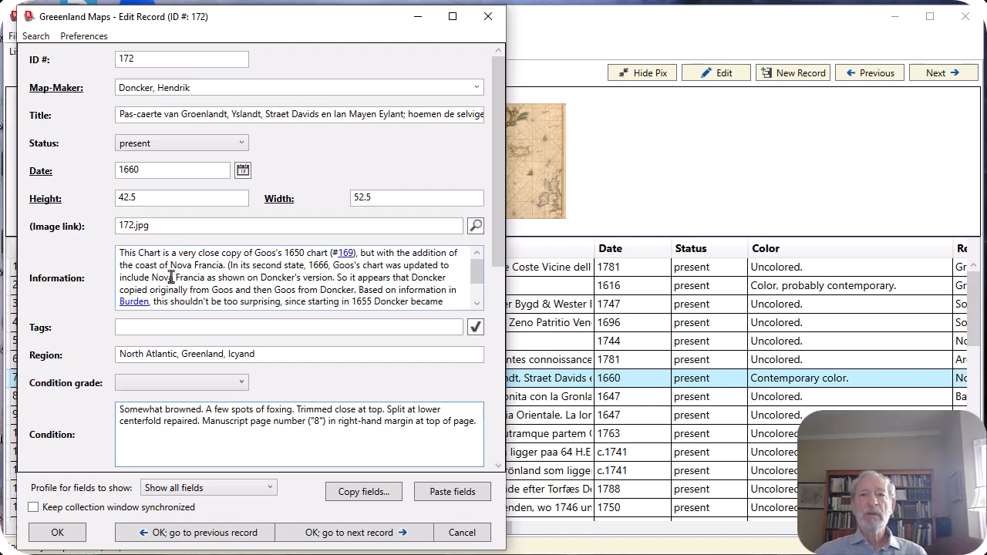
# - View the Information field in a larger pop-up editing window, enlarge that window, and return to the record
pyautogui.rightClick(247, 275)
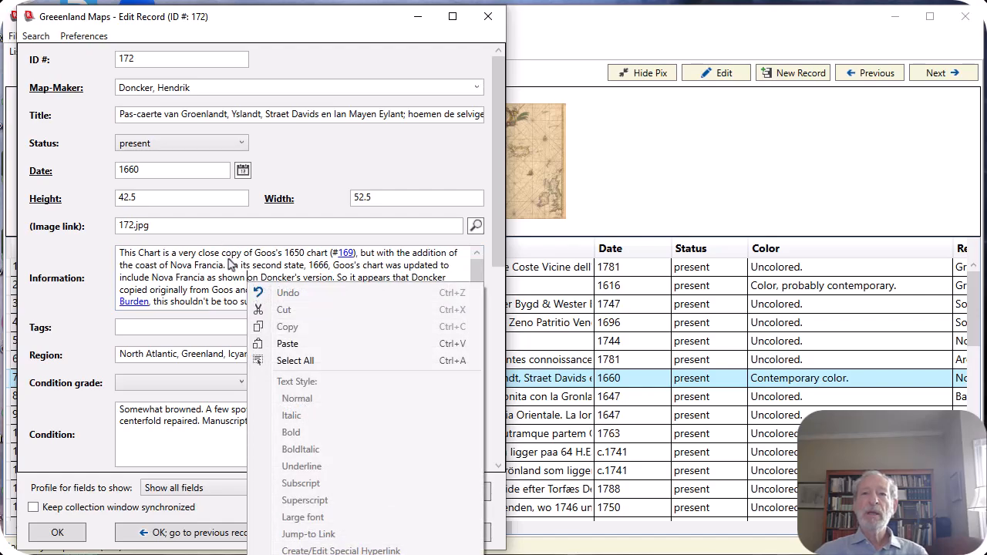
pyautogui.click(227, 257)
pyautogui.rightClick(229, 259)
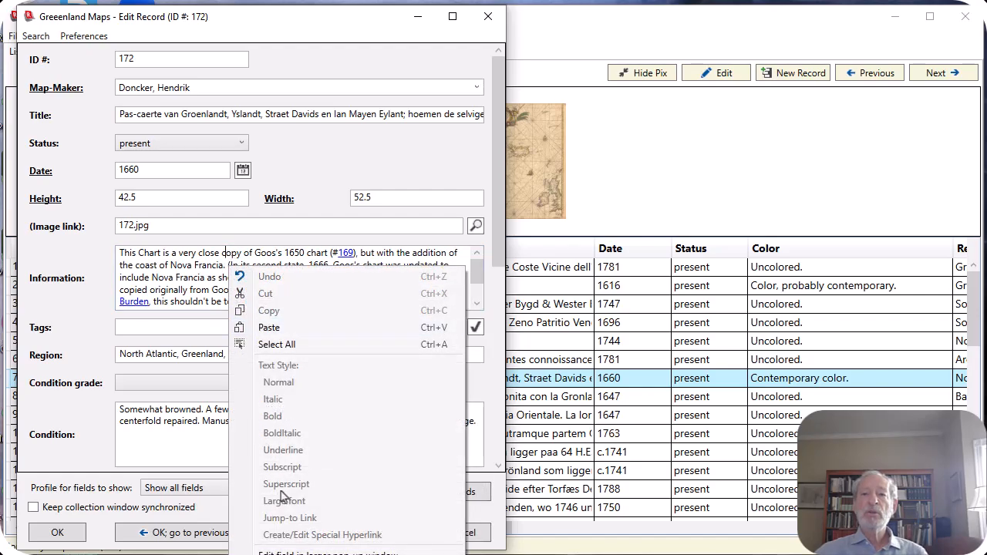
pyautogui.click(331, 552)
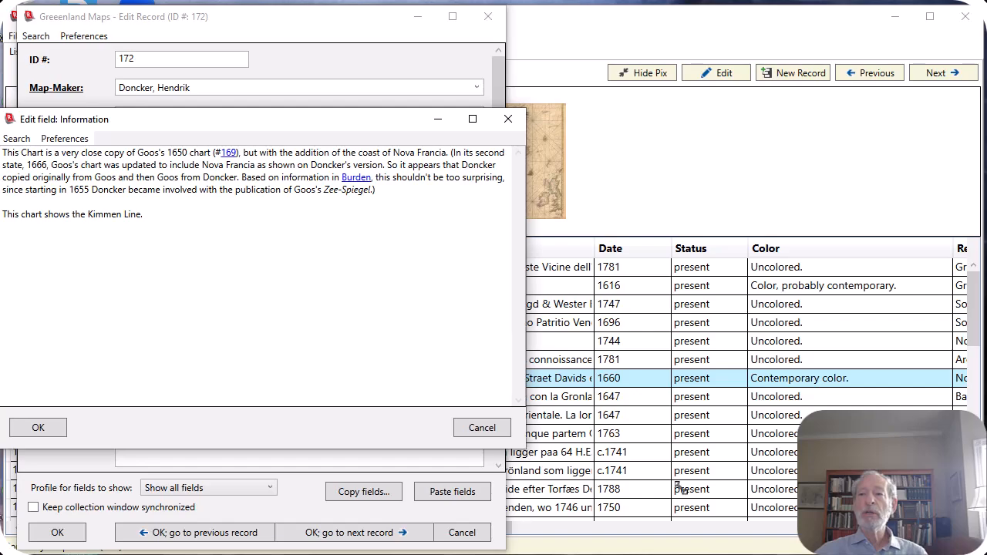
pyautogui.moveTo(522, 448); pyautogui.dragTo(822, 552)
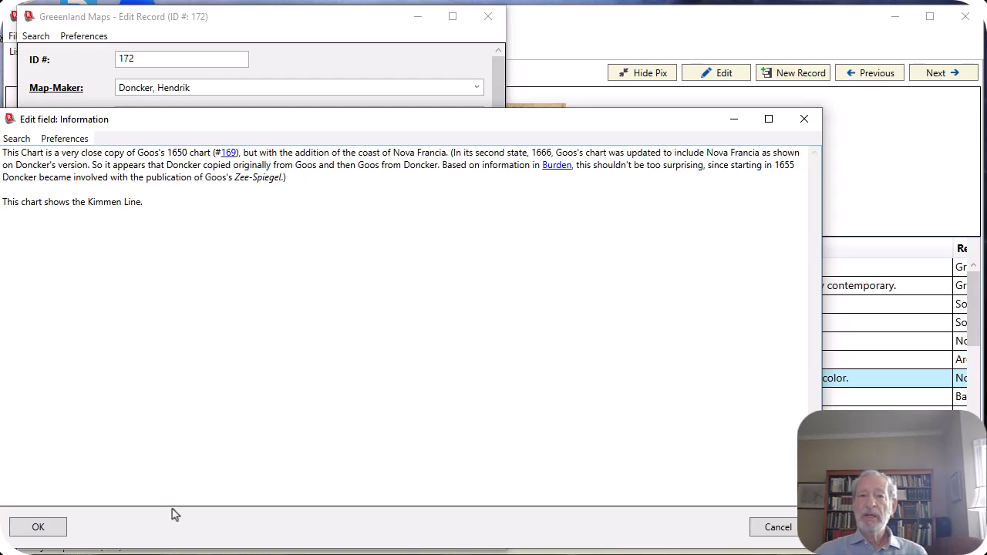
pyautogui.click(39, 527)
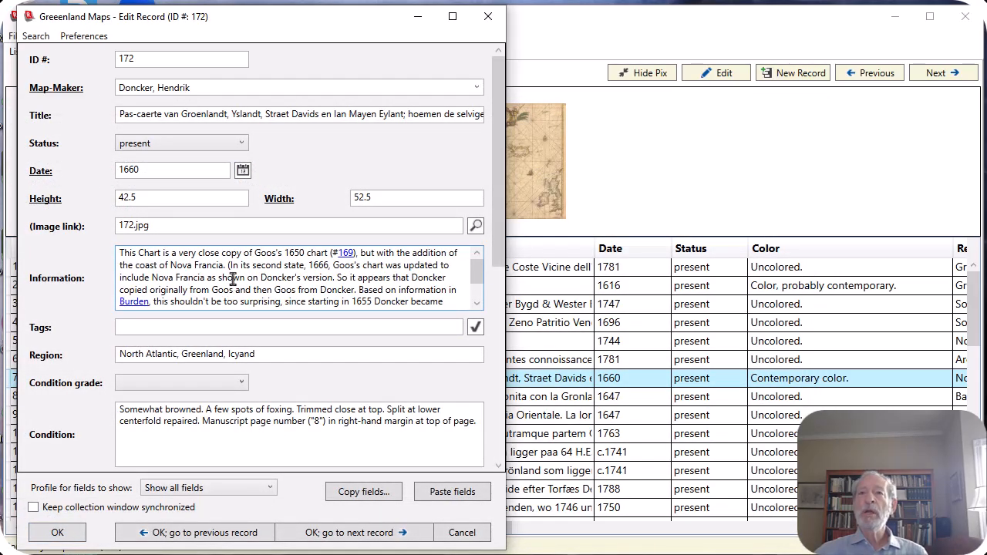
pyautogui.click(83, 37)
pyautogui.click(102, 54)
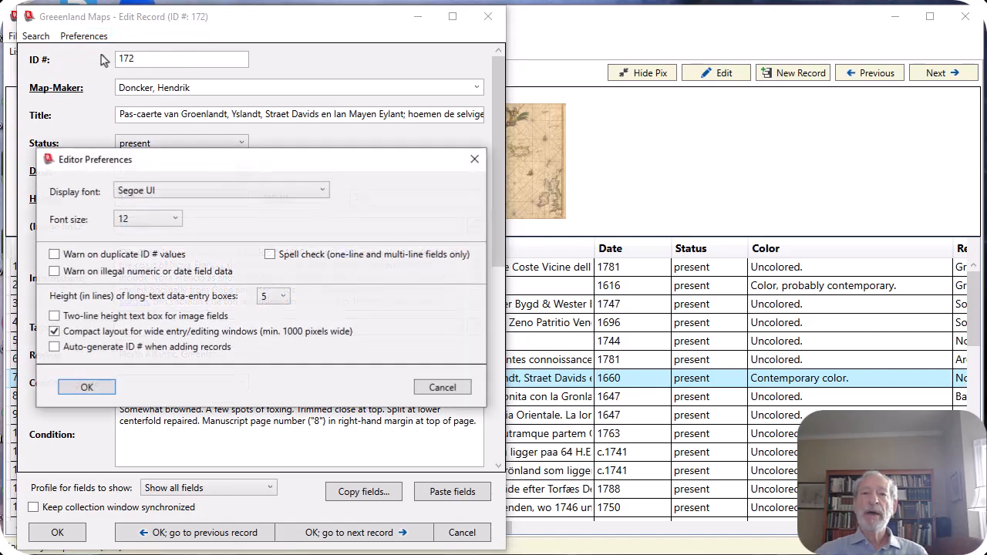
pyautogui.click(284, 297)
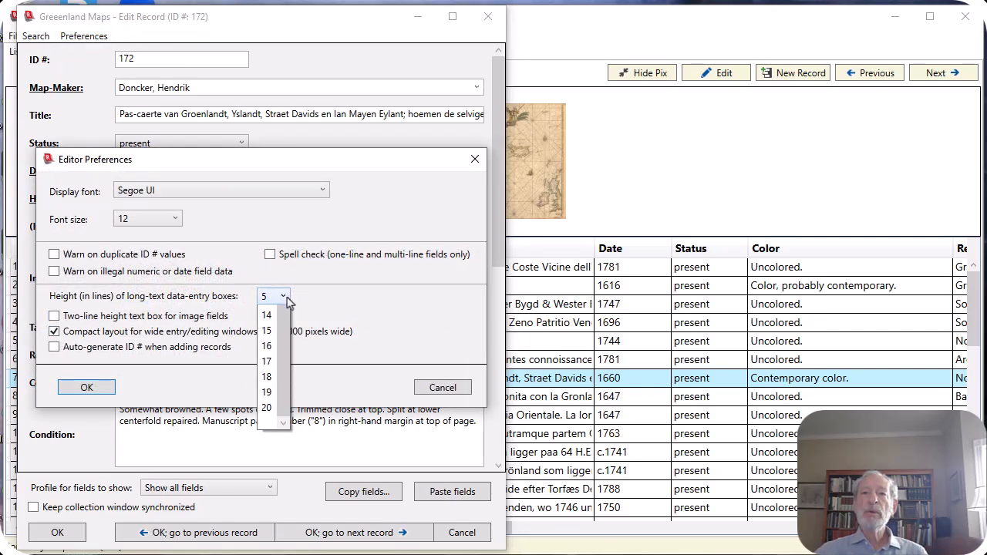
pyautogui.scroll(2, 267, 330)
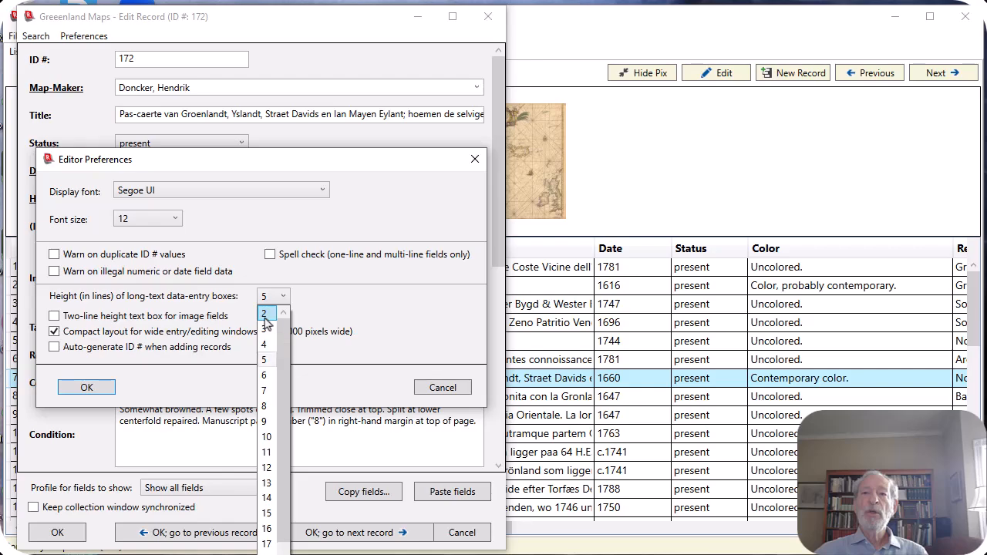
pyautogui.click(265, 330)
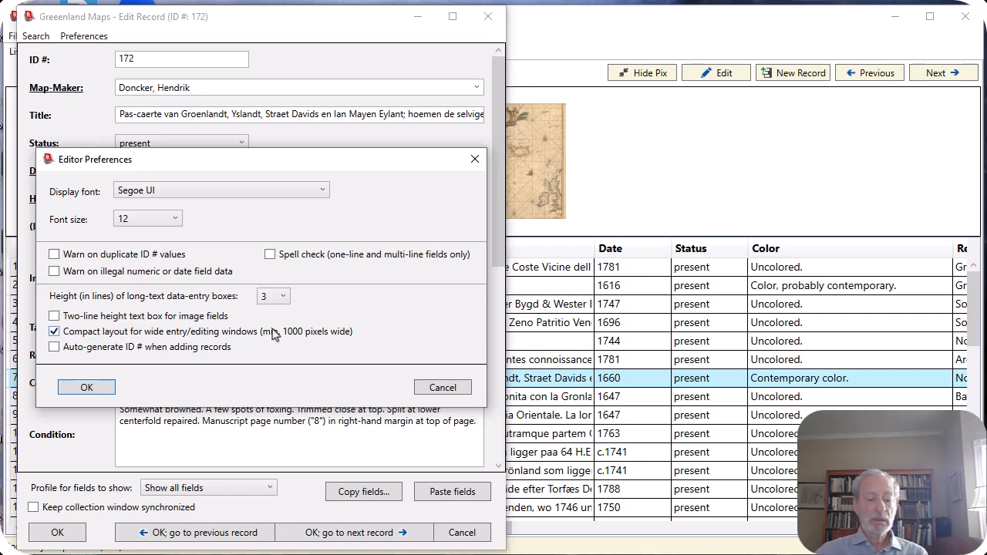
pyautogui.click(283, 297)
pyautogui.click(266, 353)
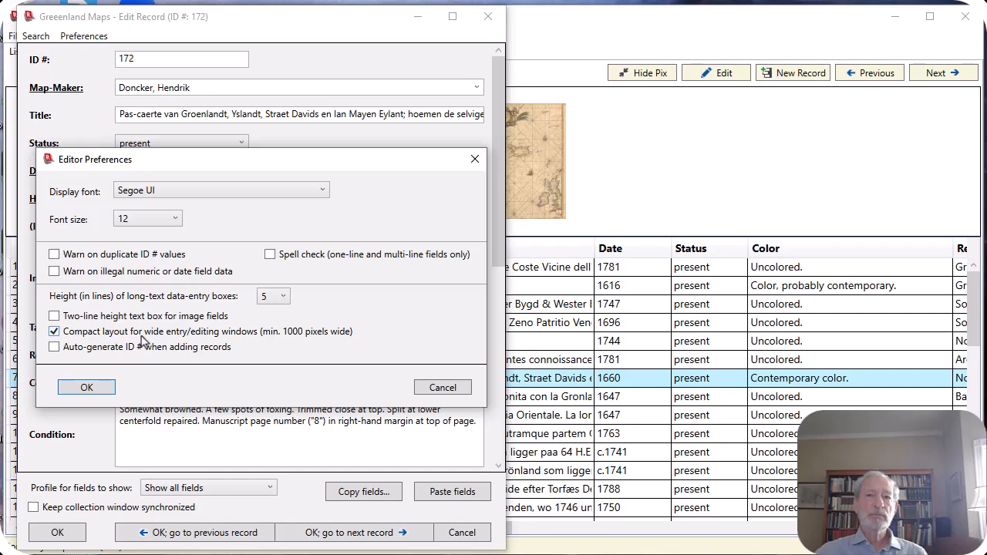
pyautogui.click(443, 388)
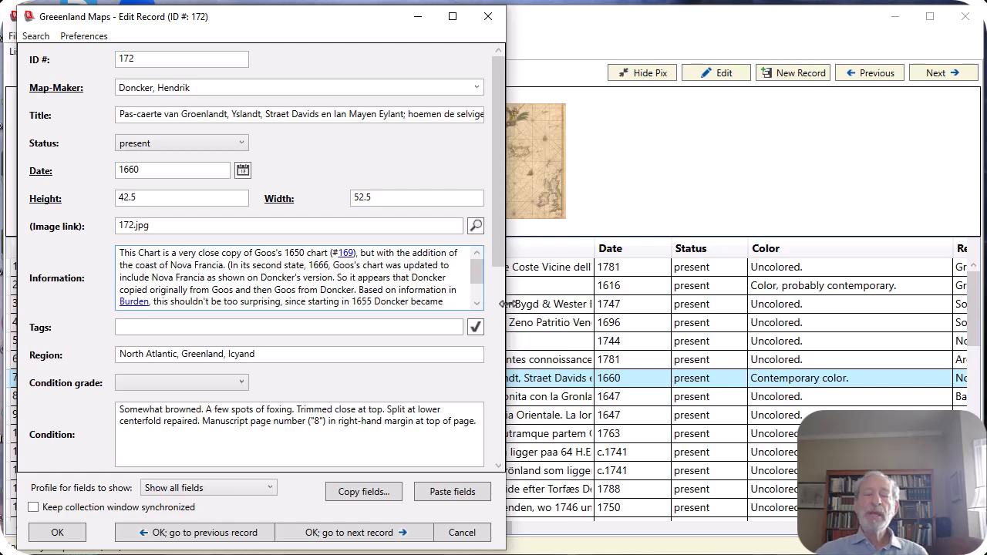
# - Widen the record editing window enough for the fields to use the compact two-column layout
pyautogui.moveTo(505, 304); pyautogui.dragTo(871, 324)
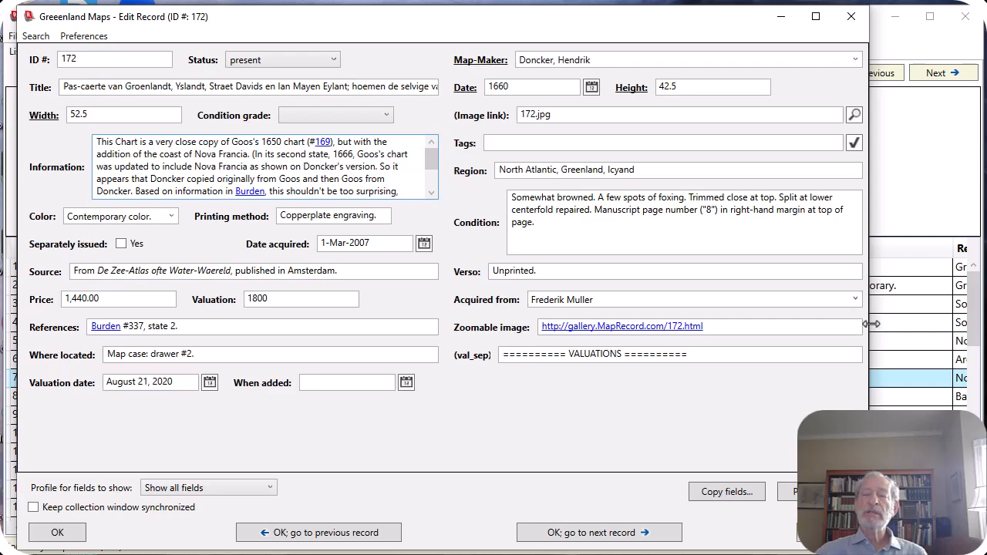